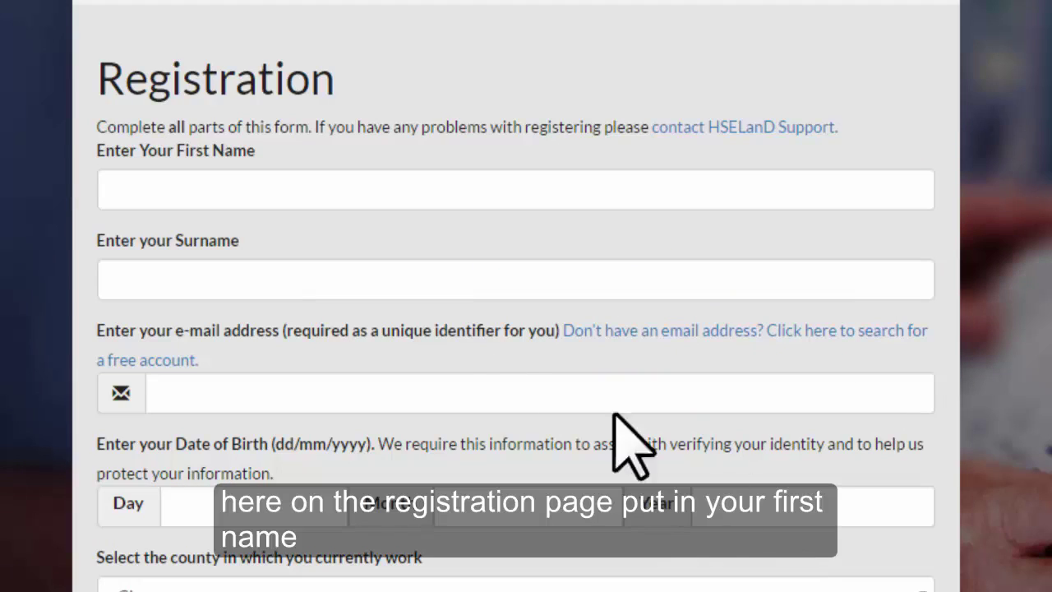
Step: Enter the registrant's first name, surname and e-mail address in the registration form
{"action": "left_click", "coordinate": [195, 189]}
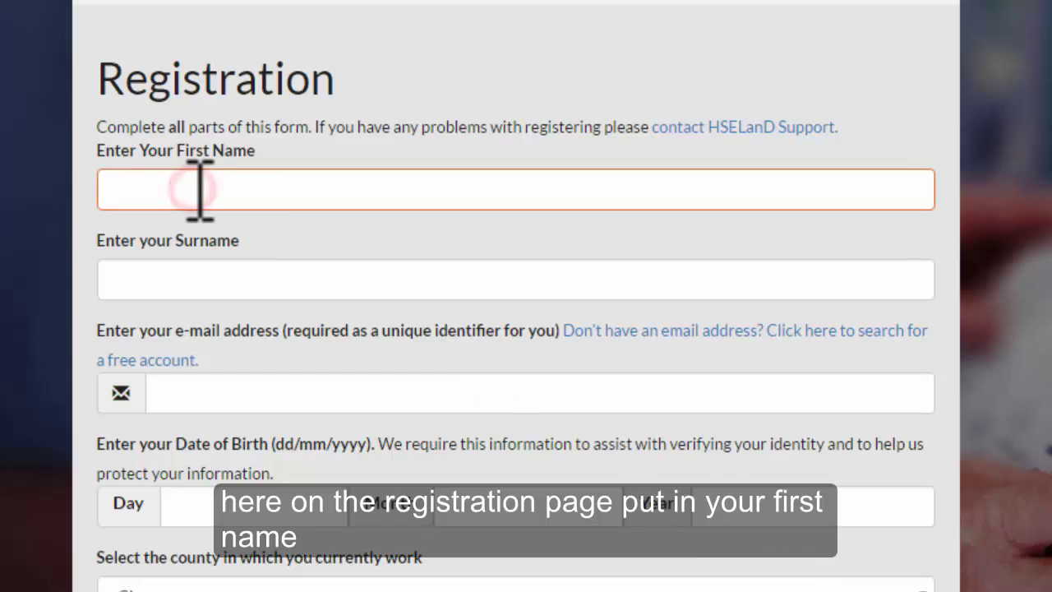
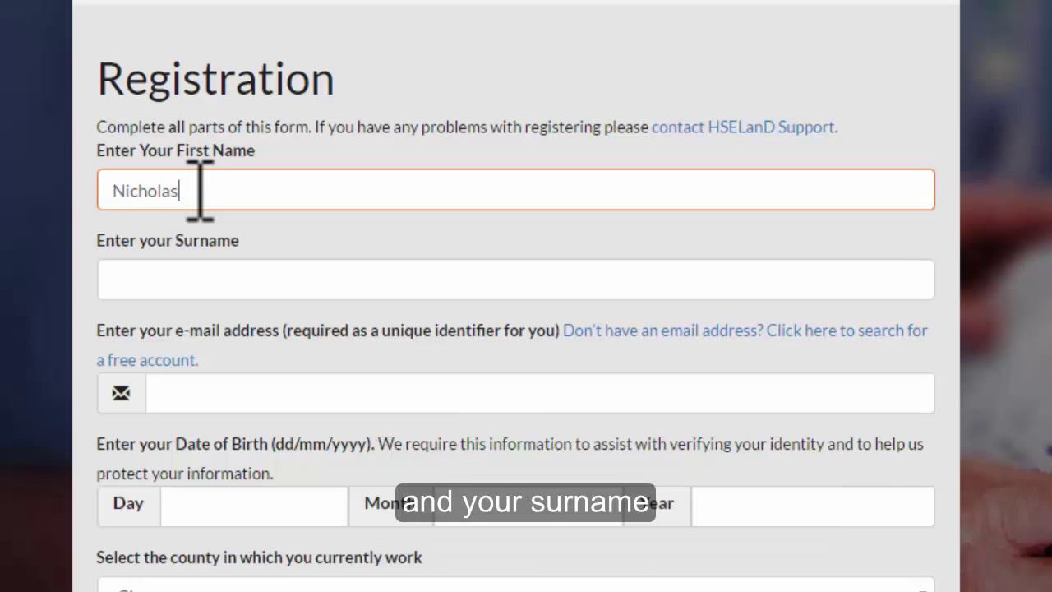
{"action": "key", "text": "Tab"}
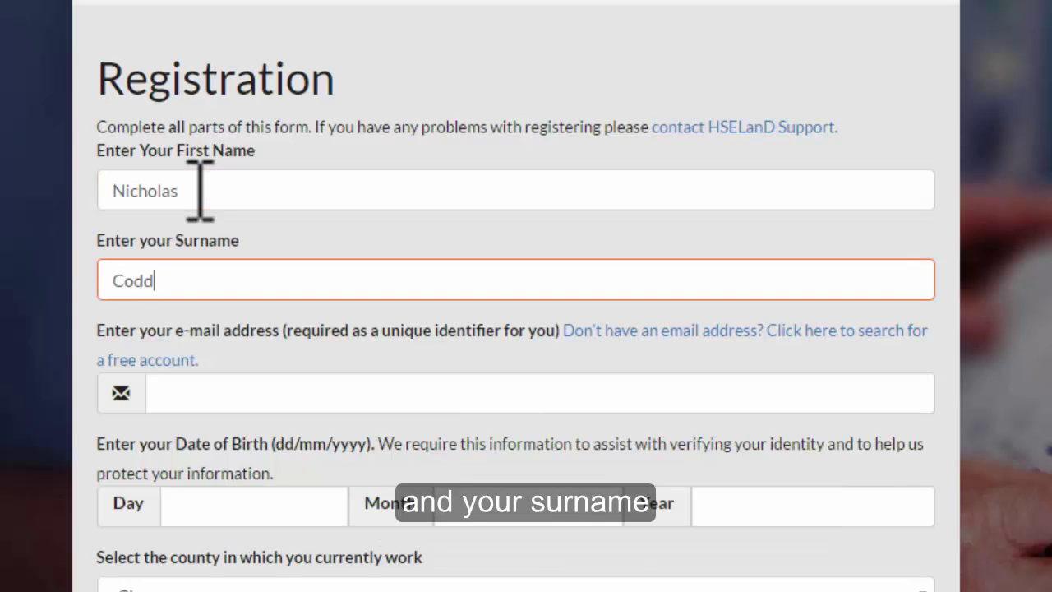
{"action": "key", "text": "Tab"}
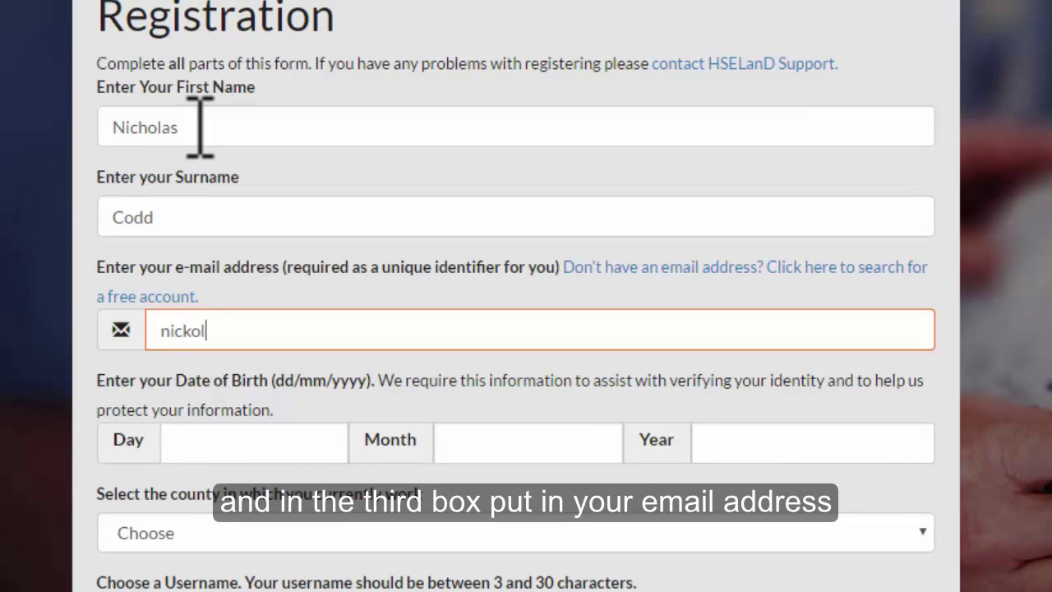
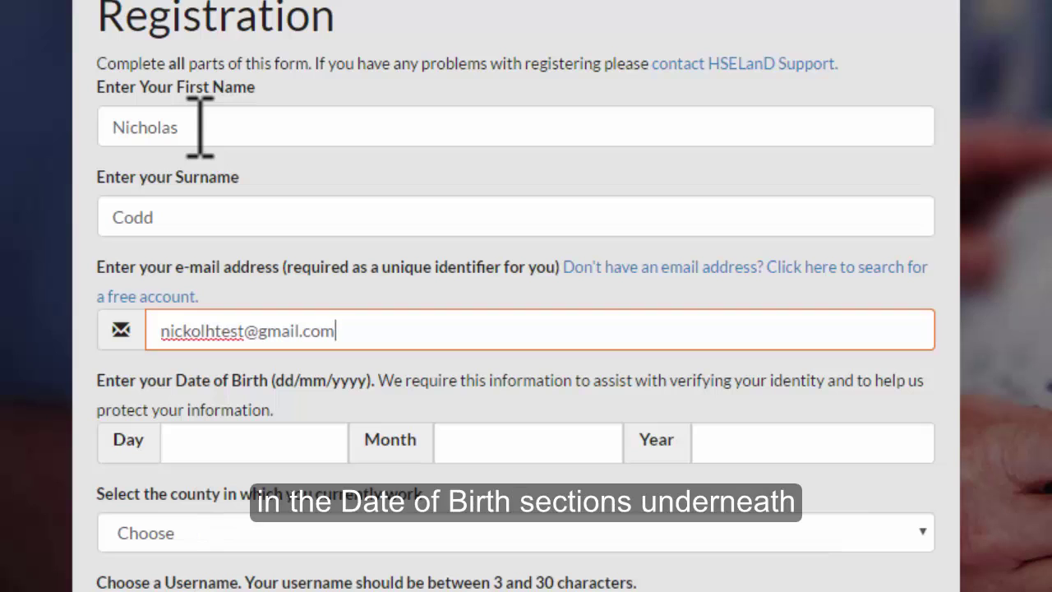
Step: Enter the date of birth as day 01, month 01, year 1980
{"action": "key", "text": "Tab"}
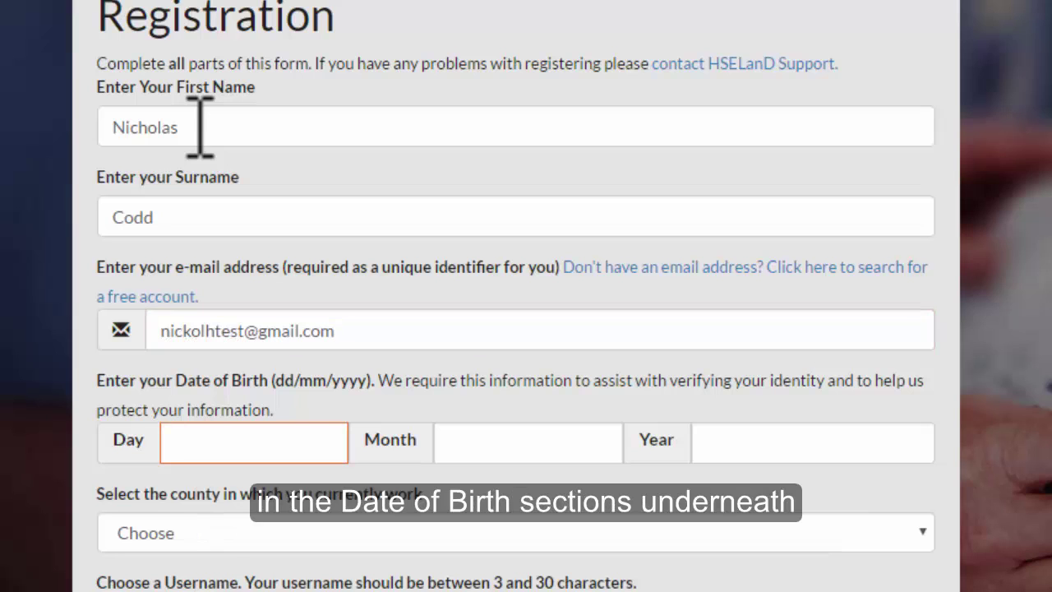
{"action": "type", "text": "01"}
{"action": "key", "text": "Tab"}
{"action": "type", "text": "01"}
{"action": "key", "text": "Tab"}
{"action": "type", "text": "1980"}
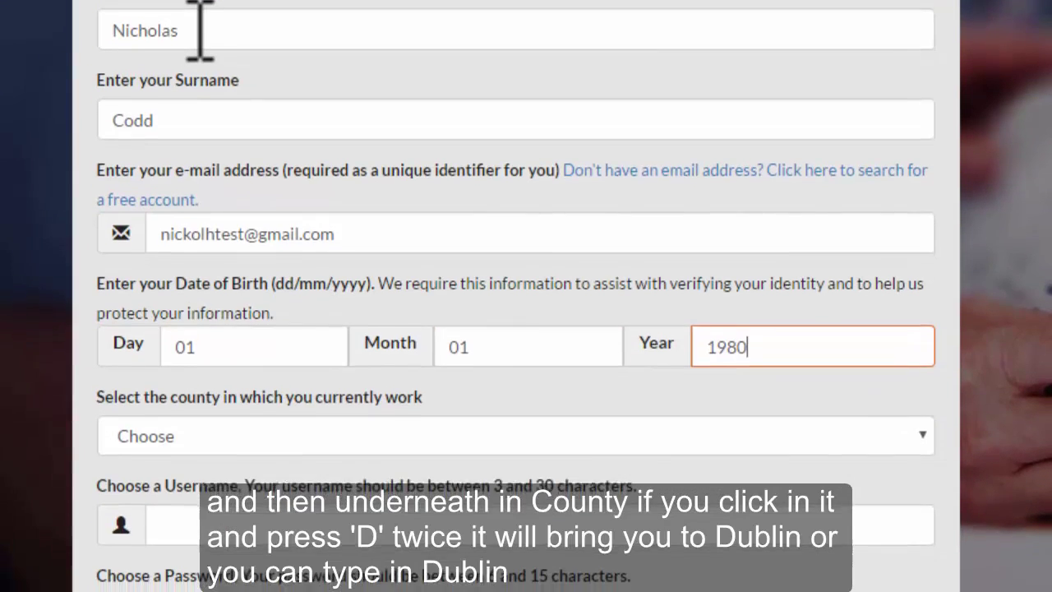
Step: Set the work county to Dublin and enter the chosen username
{"action": "key", "text": "Tab"}
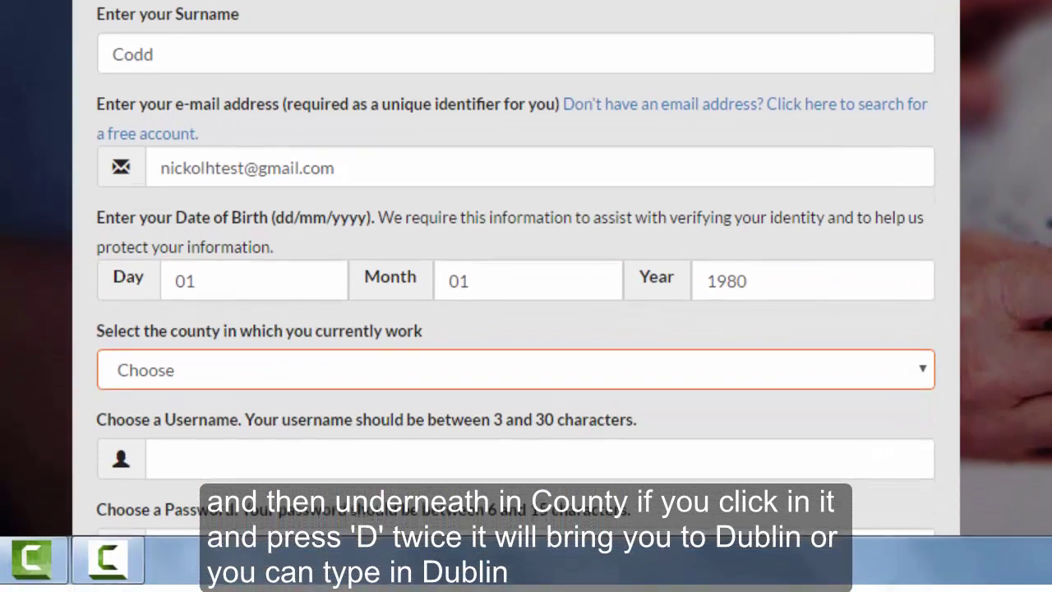
{"action": "key", "text": "d"}
{"action": "key", "text": "d"}
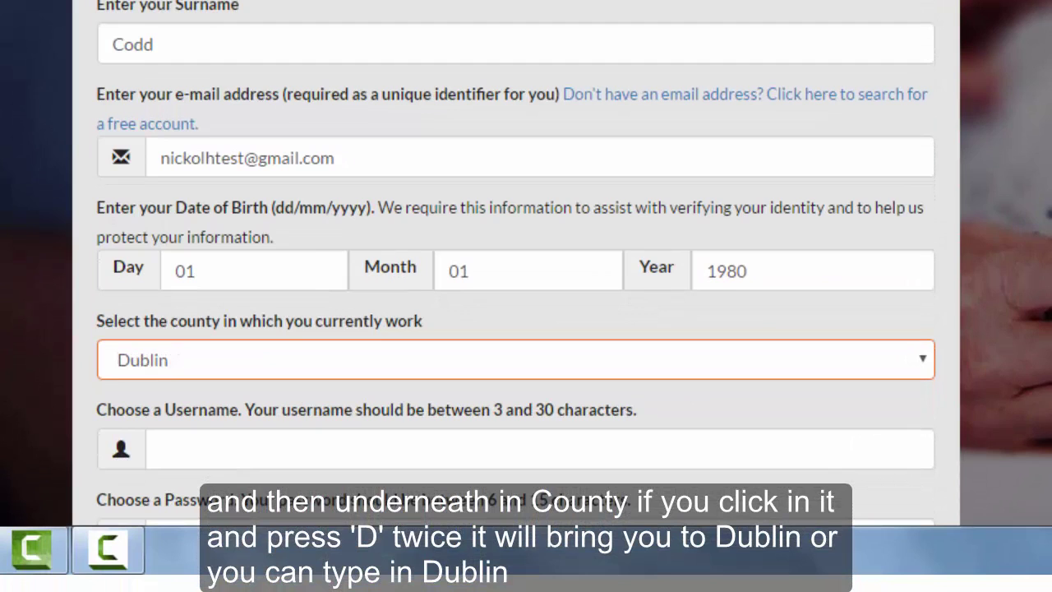
{"action": "key", "text": "Tab"}
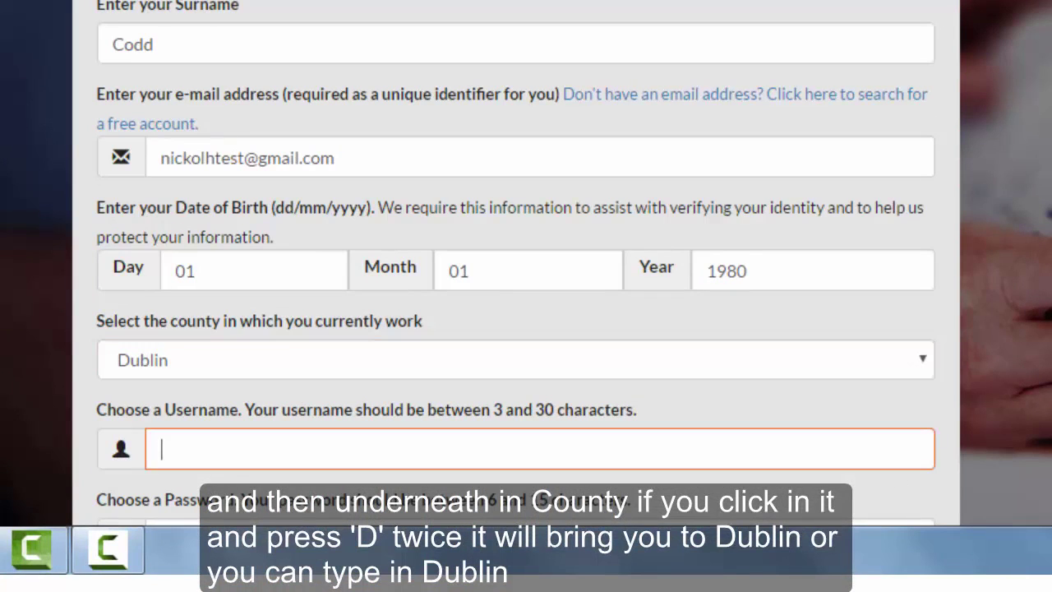
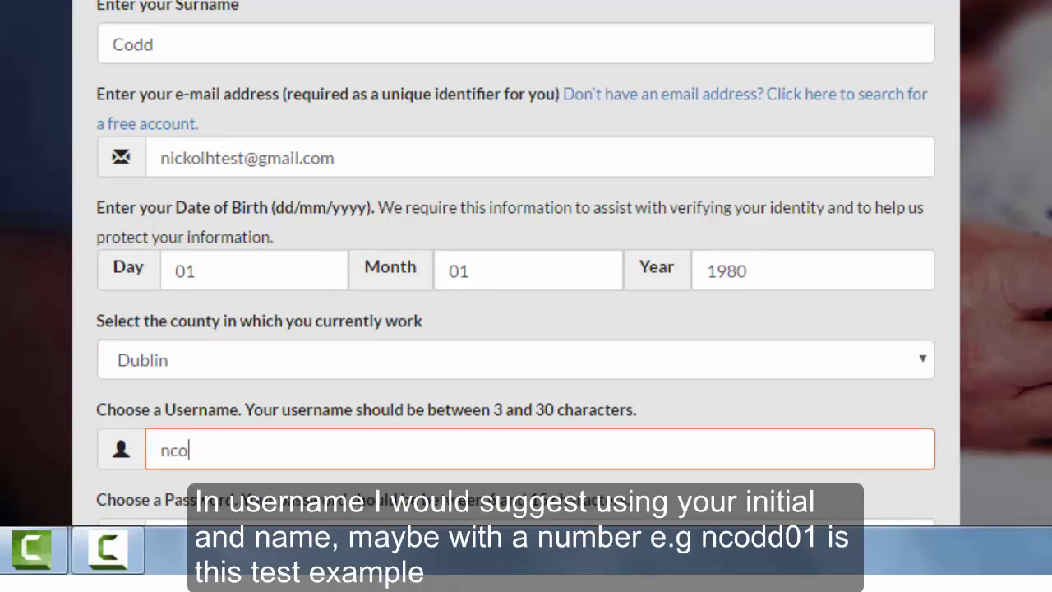
Step: Enter the account password and confirm it in the second password field
{"action": "key", "text": "Tab"}
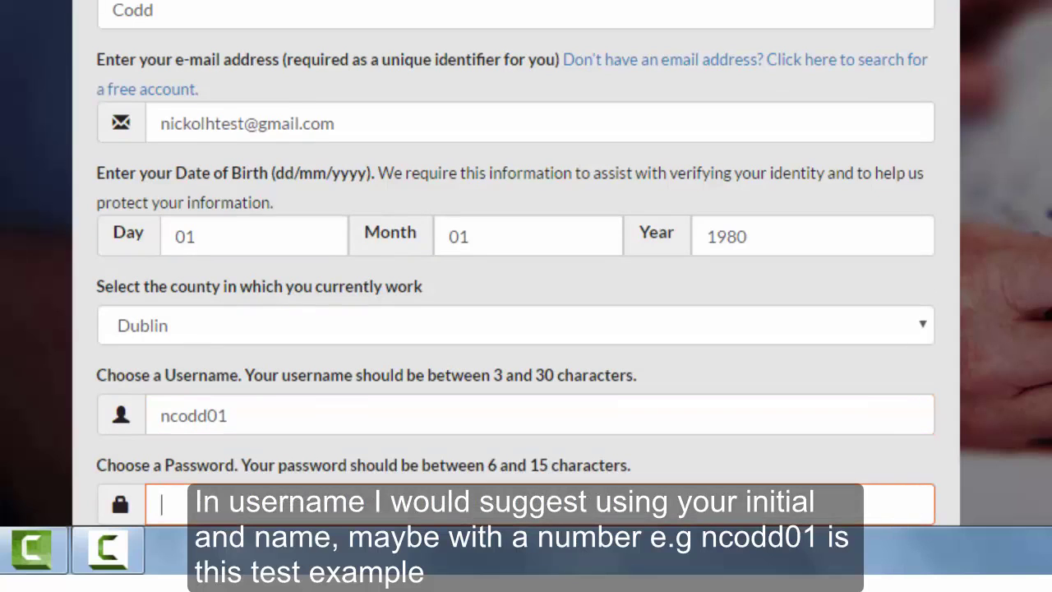
{"action": "type", "text": "•••••••••"}
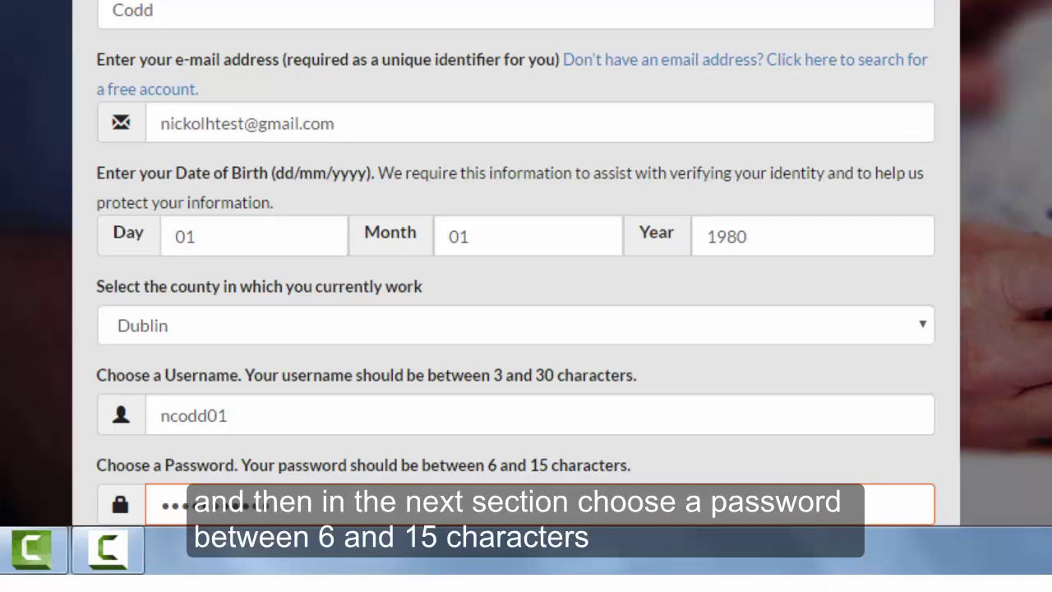
{"action": "key", "text": "Tab"}
{"action": "type", "text": "••••••••••"}
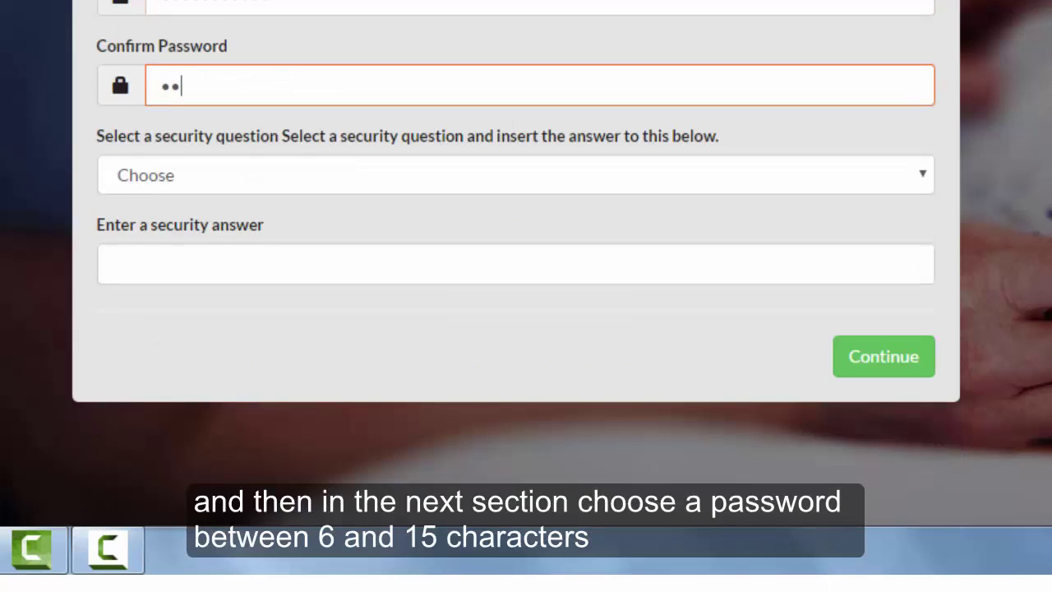
{"action": "type", "text": "•"}
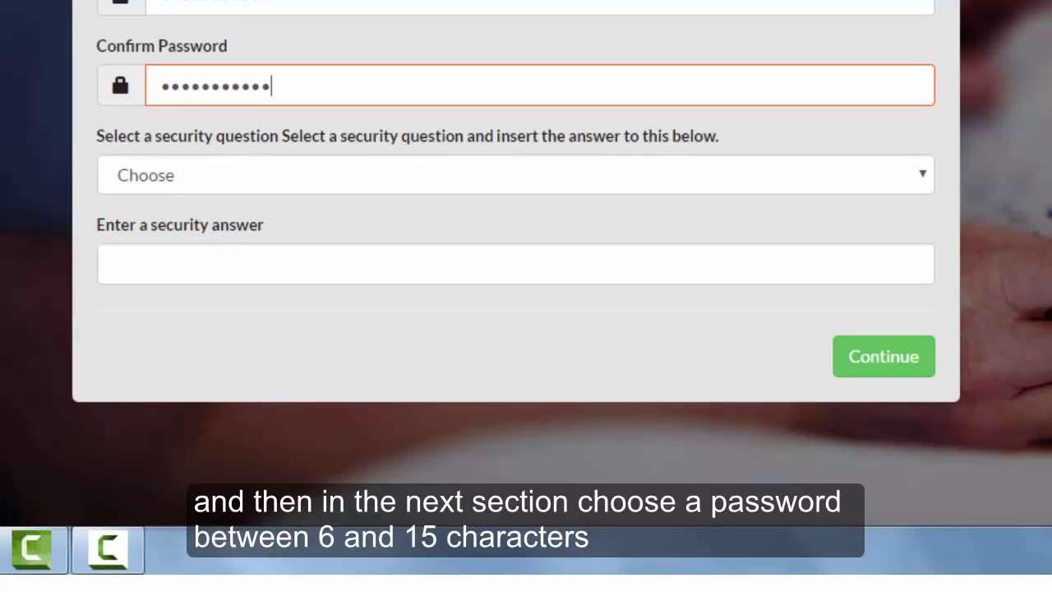
{"action": "key", "text": "Tab"}
{"action": "left_click", "coordinate": [312, 176]}
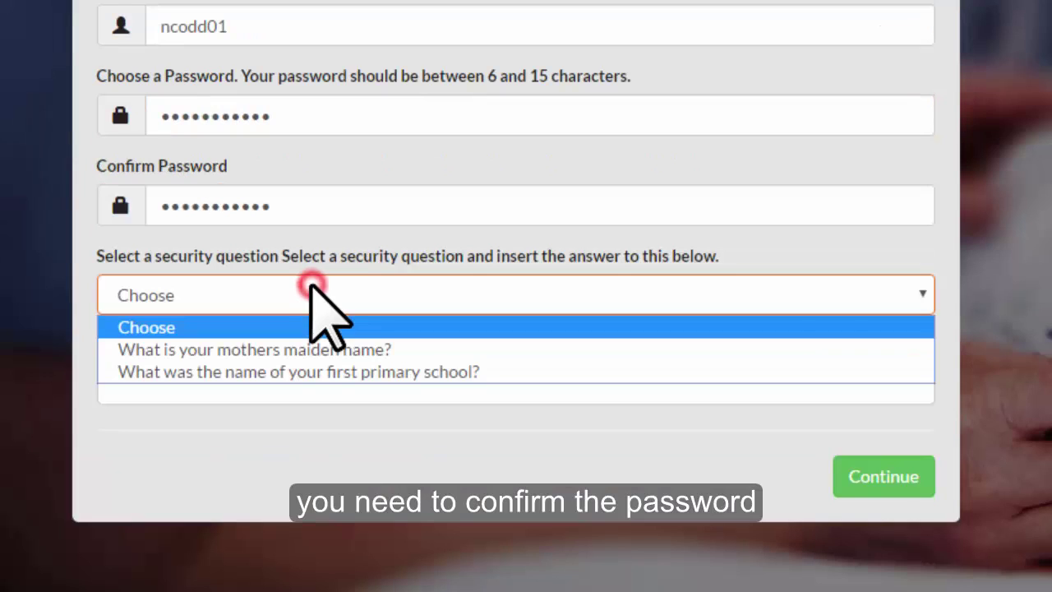
Step: Pick 'What was the name of your first primary school?', enter its answer, and submit the page
{"action": "left_click", "coordinate": [312, 372]}
{"action": "left_click", "coordinate": [303, 381]}
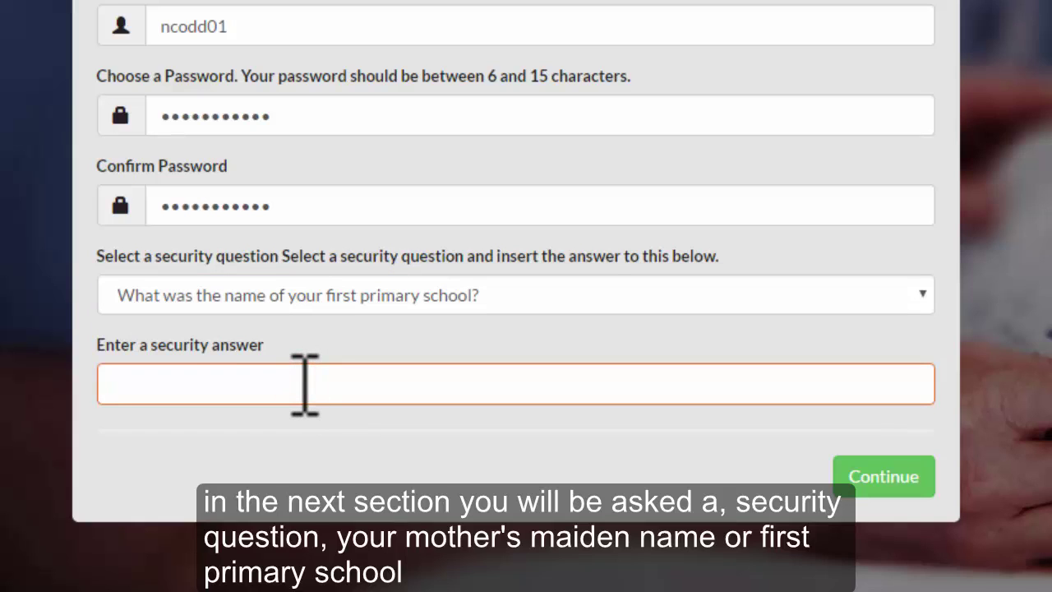
{"action": "type", "text": "national"}
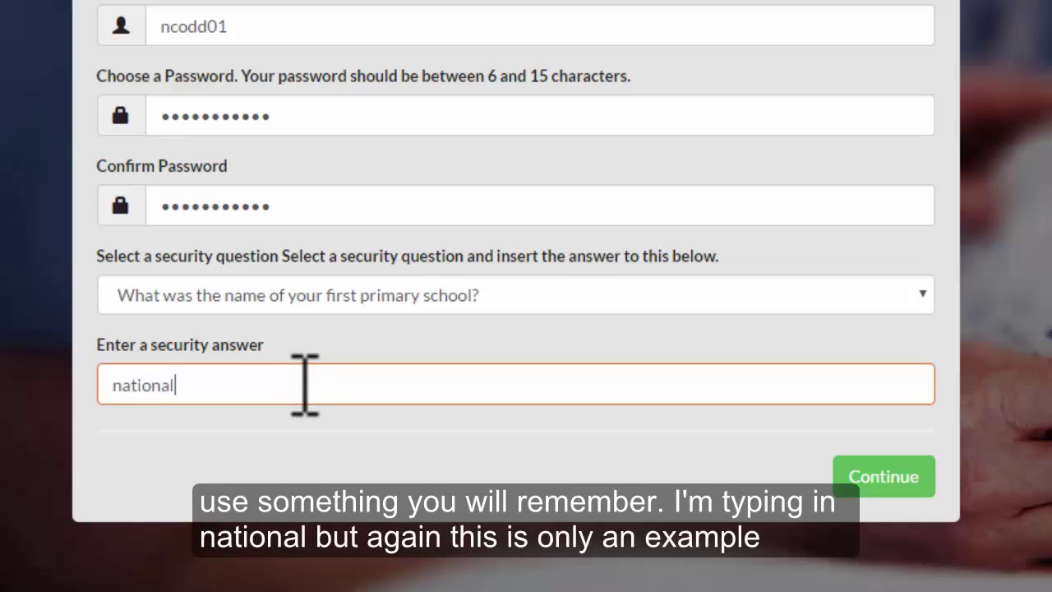
{"action": "left_click", "coordinate": [860, 476]}
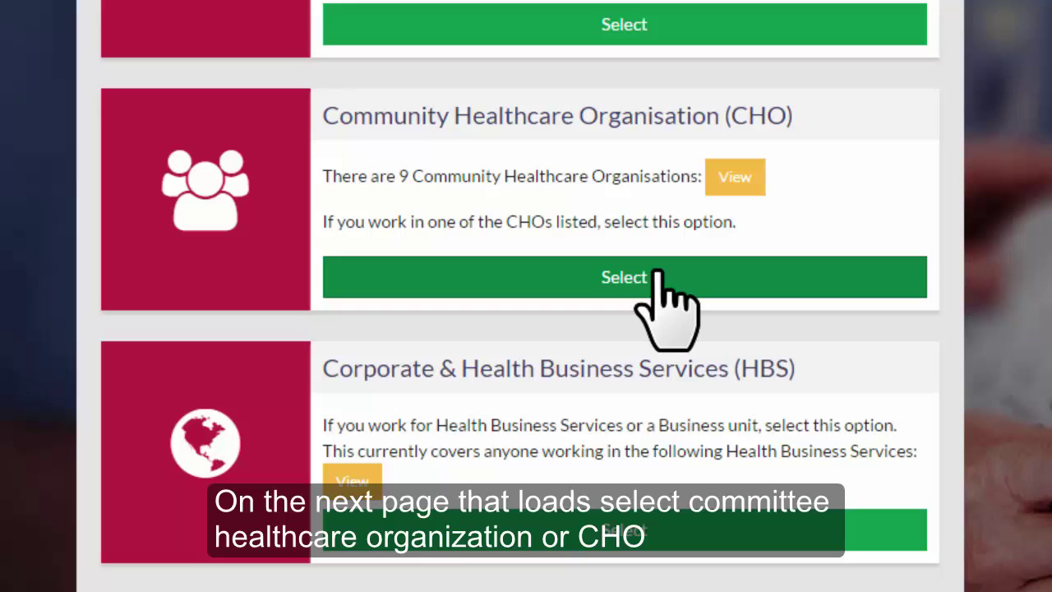
Step: Register under a Community Healthcare Organisation: Area 7, Health & Well Being division
{"action": "left_click", "coordinate": [657, 271]}
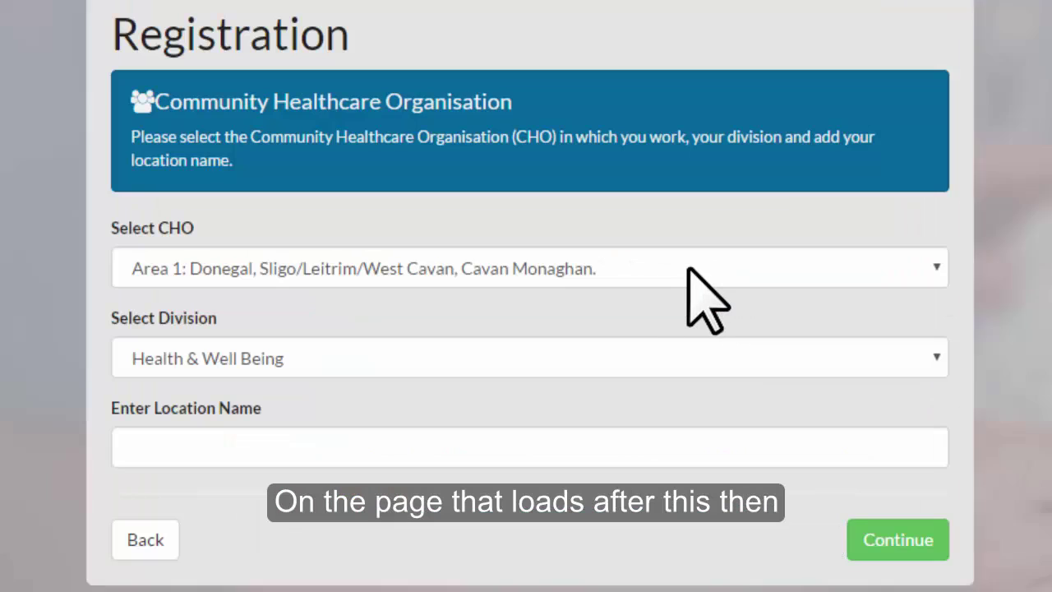
{"action": "left_click", "coordinate": [687, 267]}
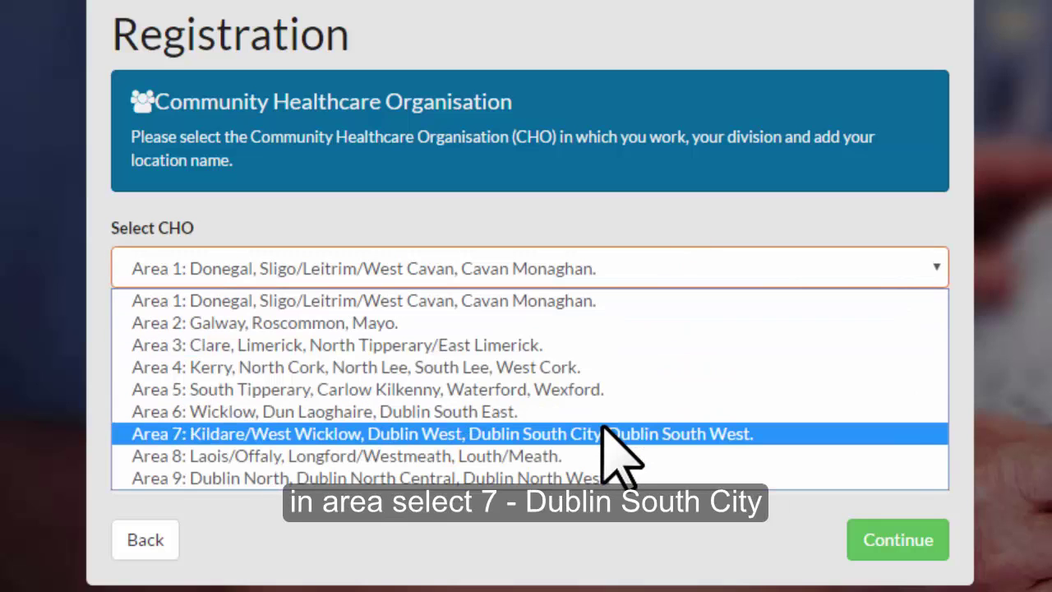
{"action": "left_click", "coordinate": [607, 434]}
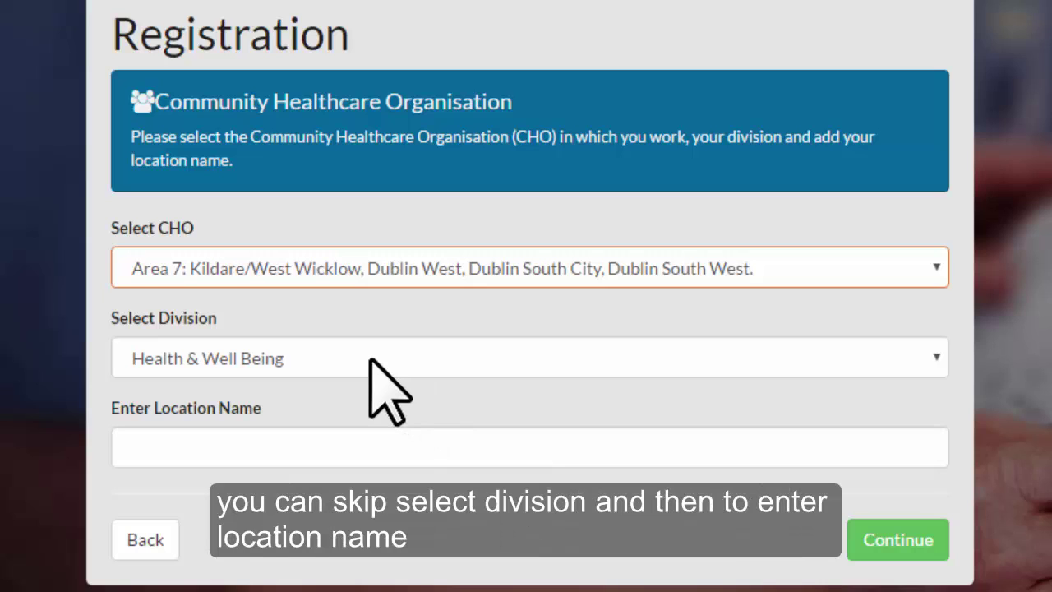
{"action": "left_click", "coordinate": [371, 362]}
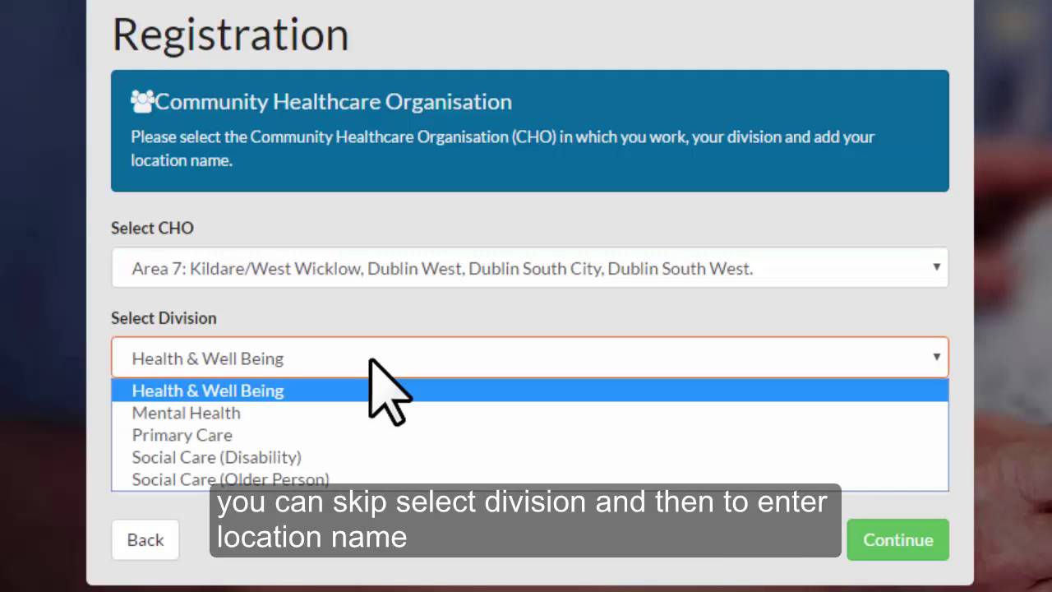
{"action": "left_click", "coordinate": [370, 359]}
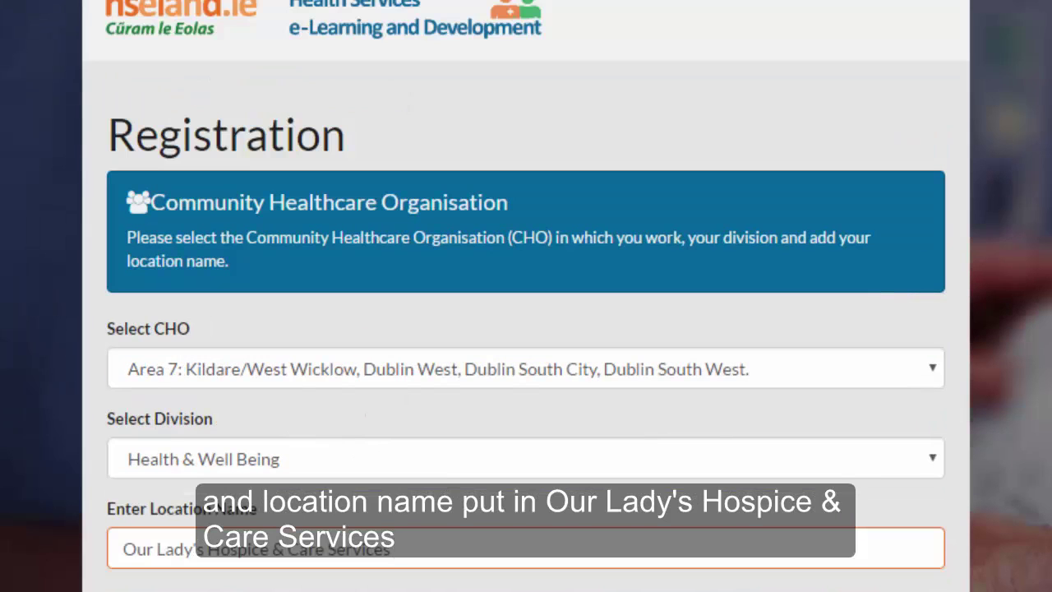
{"action": "scroll", "coordinate": [873, 510], "scroll_direction": "down", "scroll_amount": 3}
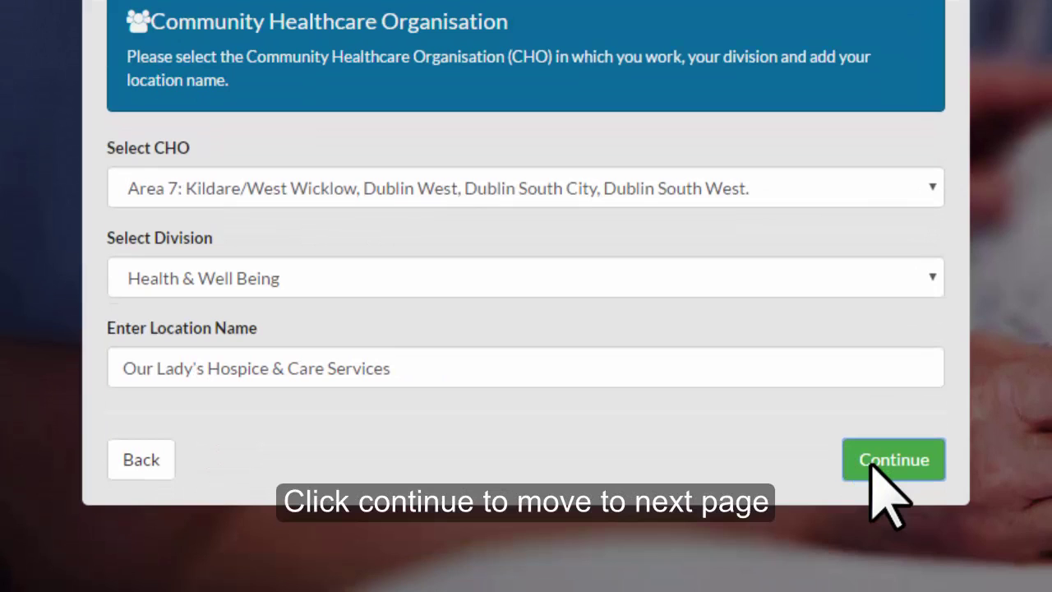
Step: Enter an example staff number, leave professional body as No, and continue
{"action": "left_click", "coordinate": [880, 462]}
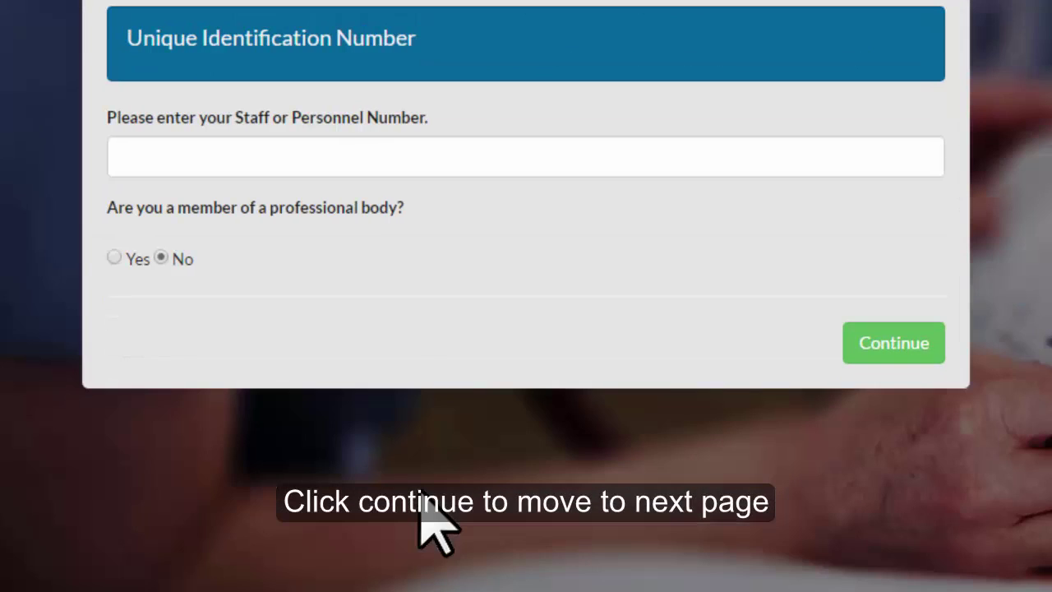
{"action": "left_click", "coordinate": [298, 160]}
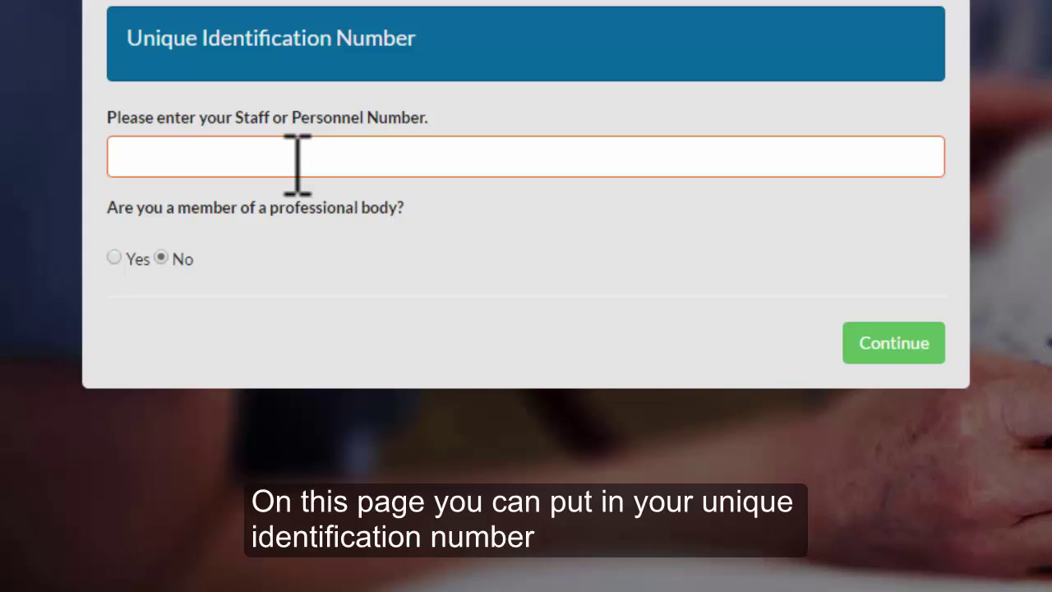
{"action": "type", "text": "18"}
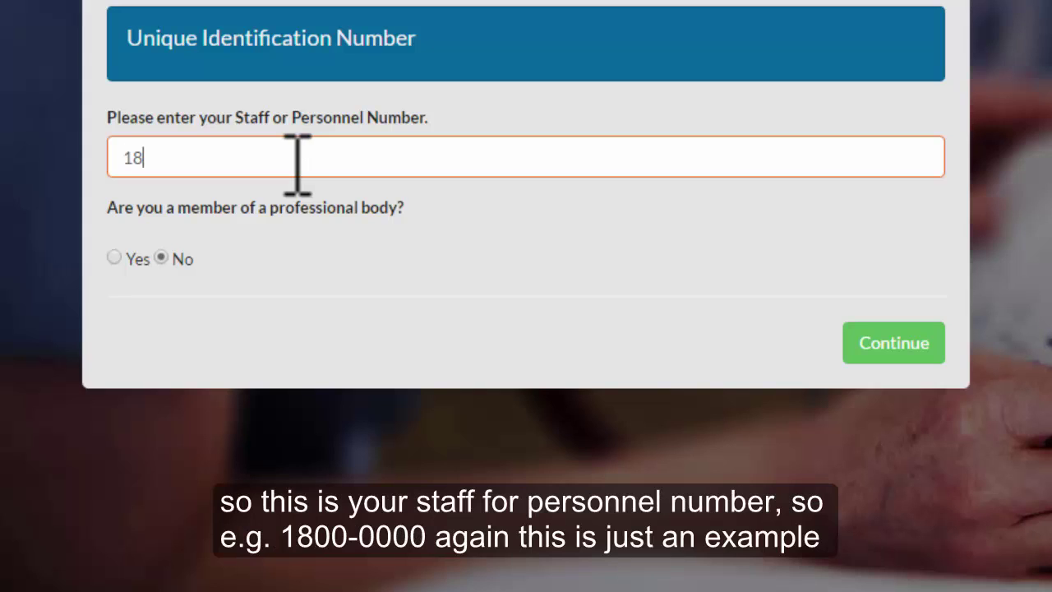
{"action": "type", "text": "000000"}
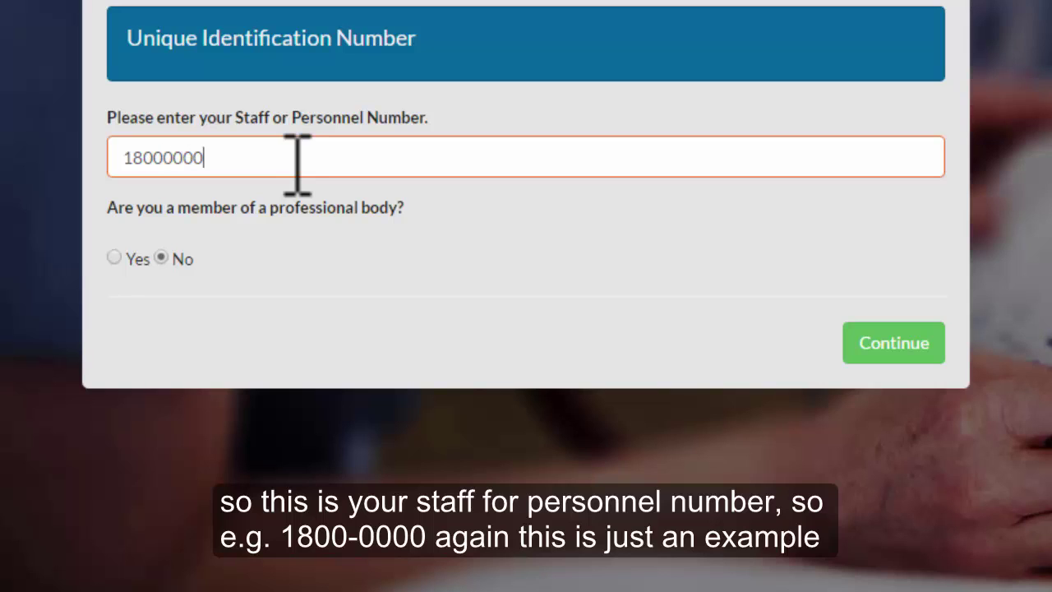
{"action": "left_click", "coordinate": [884, 342]}
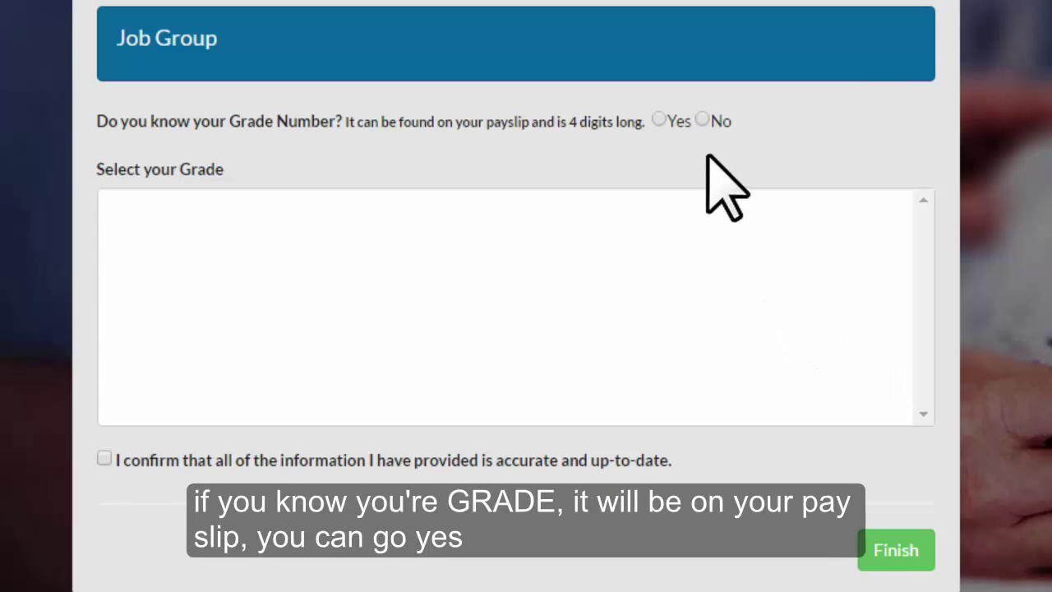
Step: Answer No to grade number and pick Management/ Admin, Other Administrative, General Administrator
{"action": "left_click", "coordinate": [658, 120]}
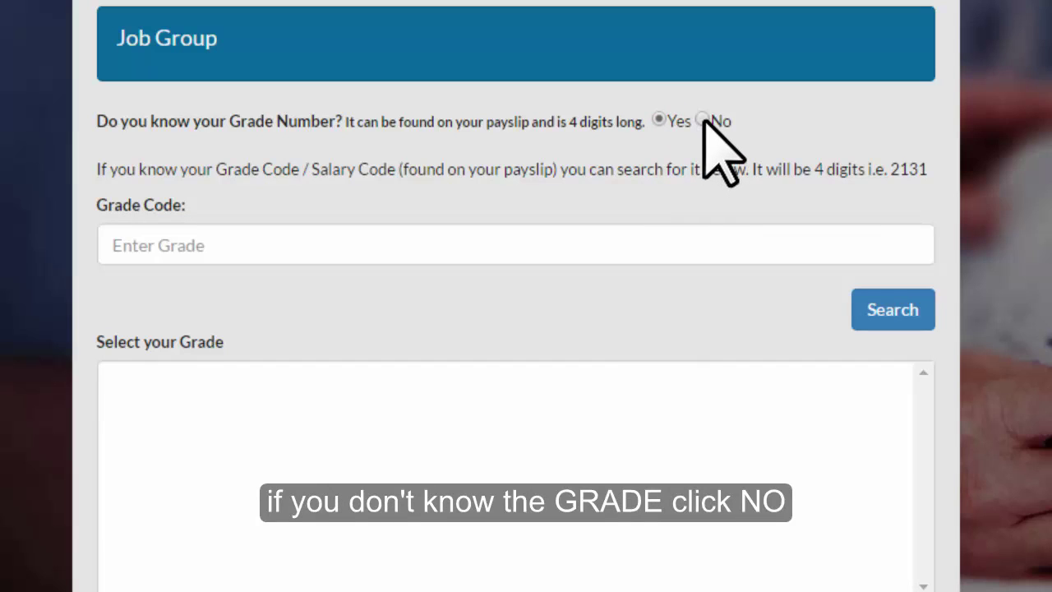
{"action": "left_click", "coordinate": [703, 120]}
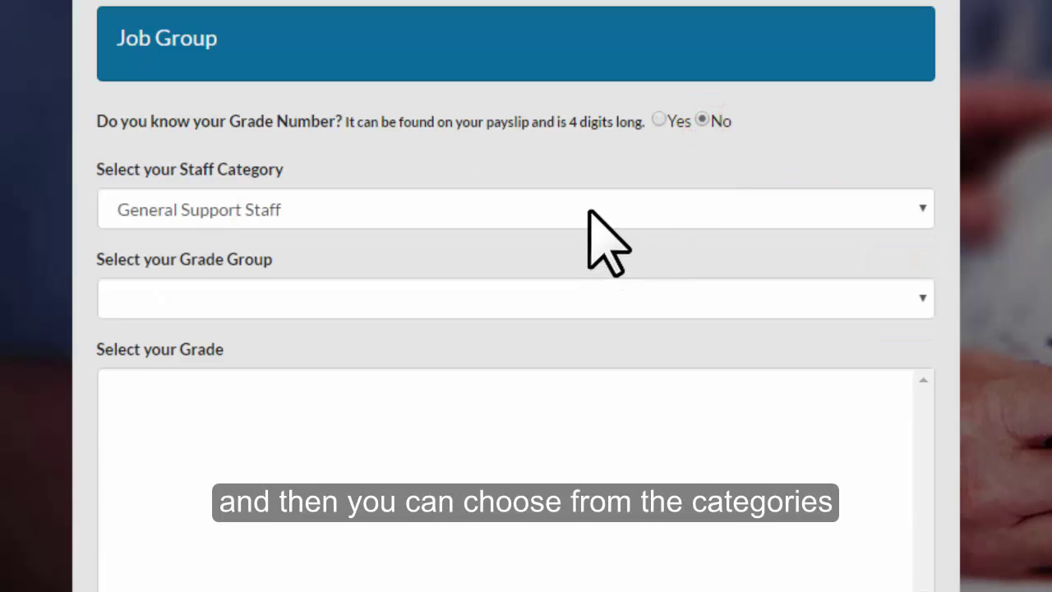
{"action": "left_click", "coordinate": [587, 211]}
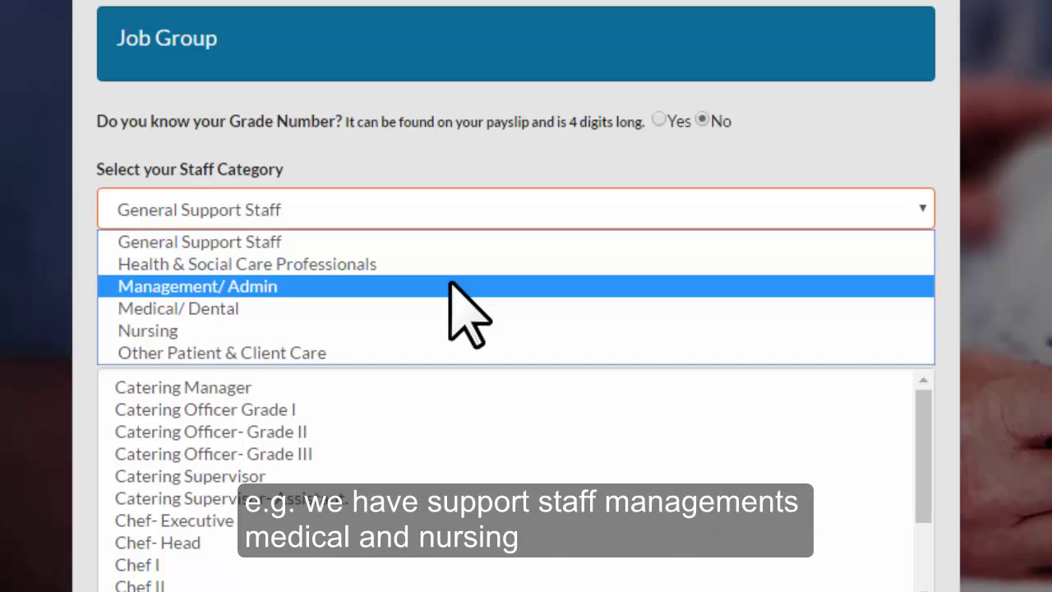
{"action": "left_click", "coordinate": [259, 285]}
{"action": "left_click", "coordinate": [258, 290]}
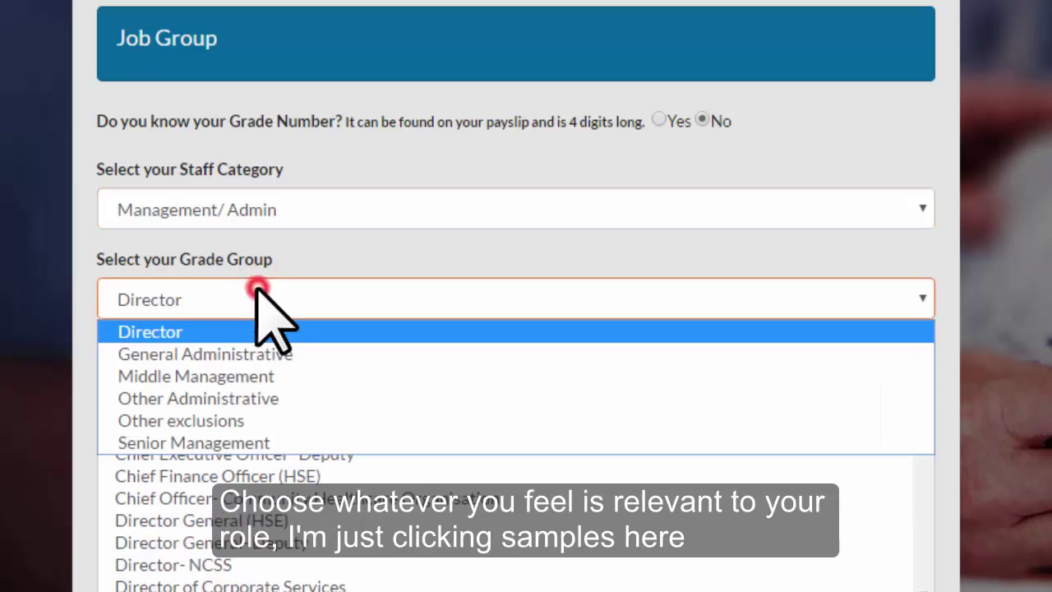
{"action": "left_click", "coordinate": [240, 393]}
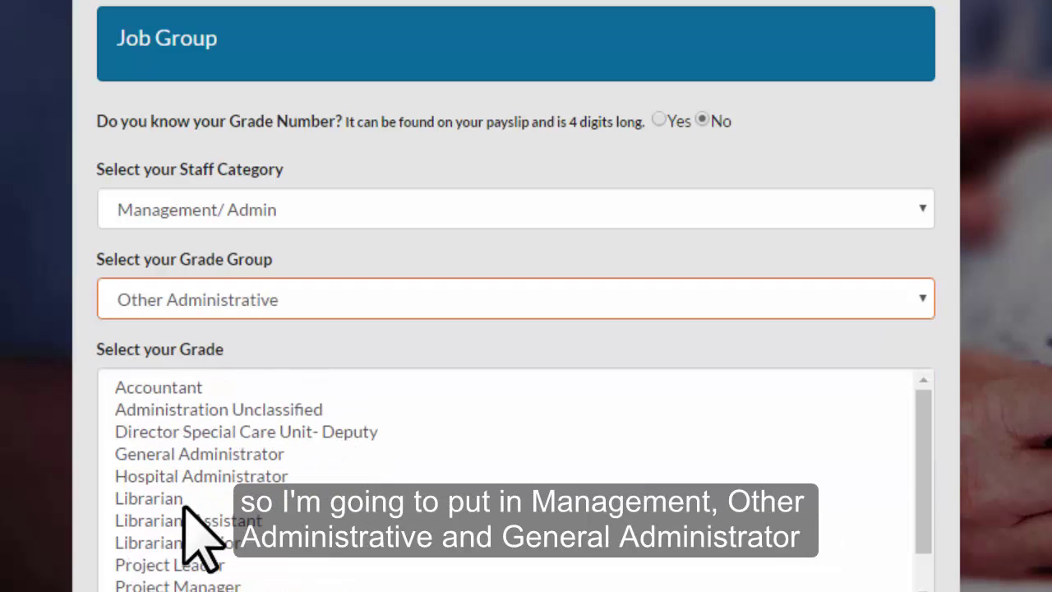
{"action": "left_click", "coordinate": [200, 454]}
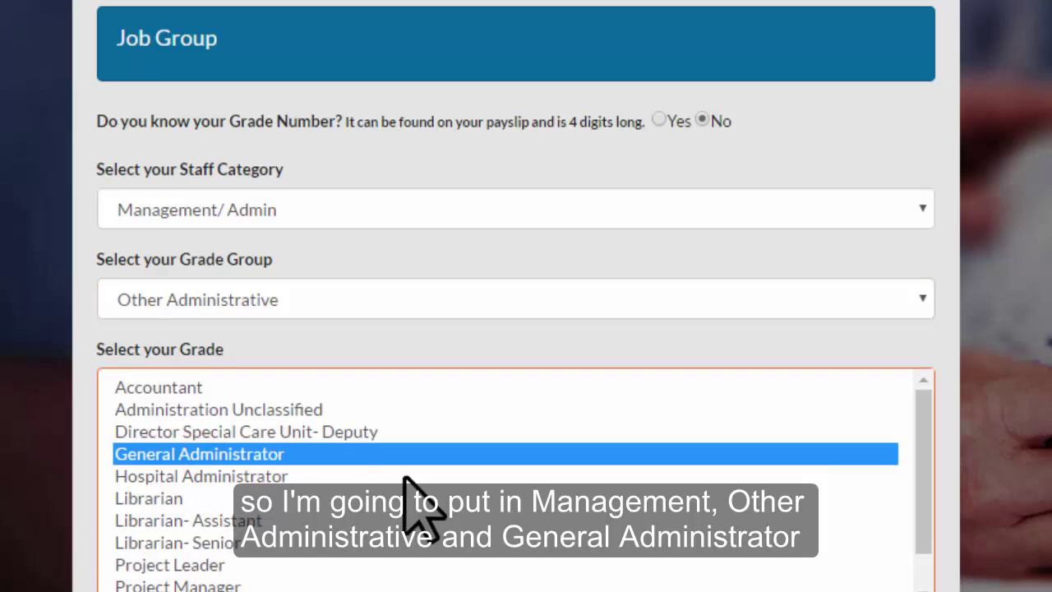
Step: Confirm the information is accurate and finish the registration
{"action": "scroll", "coordinate": [148, 551], "scroll_direction": "down", "scroll_amount": 1}
{"action": "left_click", "coordinate": [104, 583]}
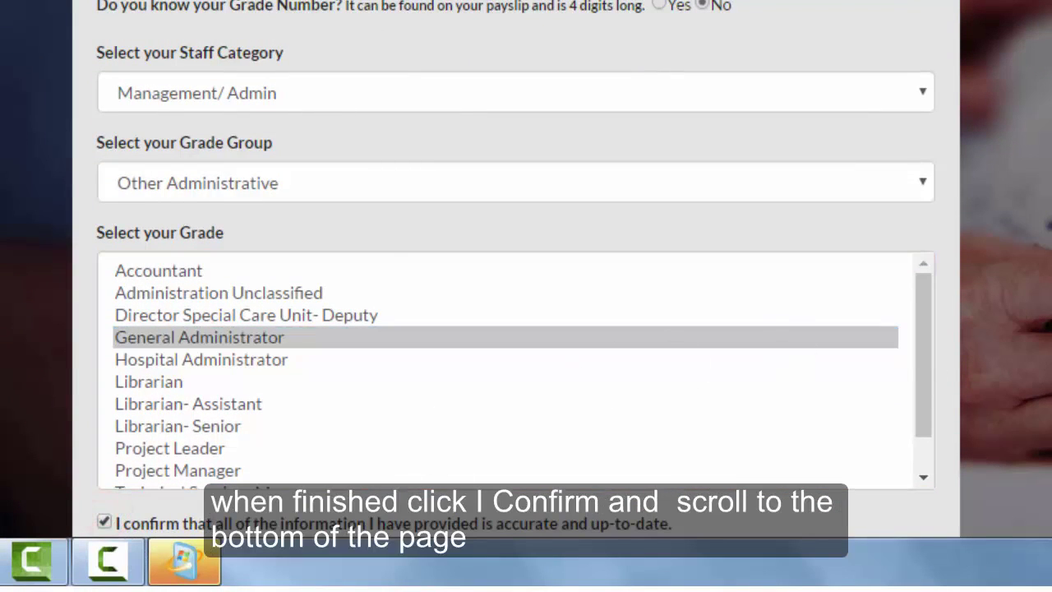
{"action": "scroll", "coordinate": [516, 266], "scroll_direction": "down", "scroll_amount": 3}
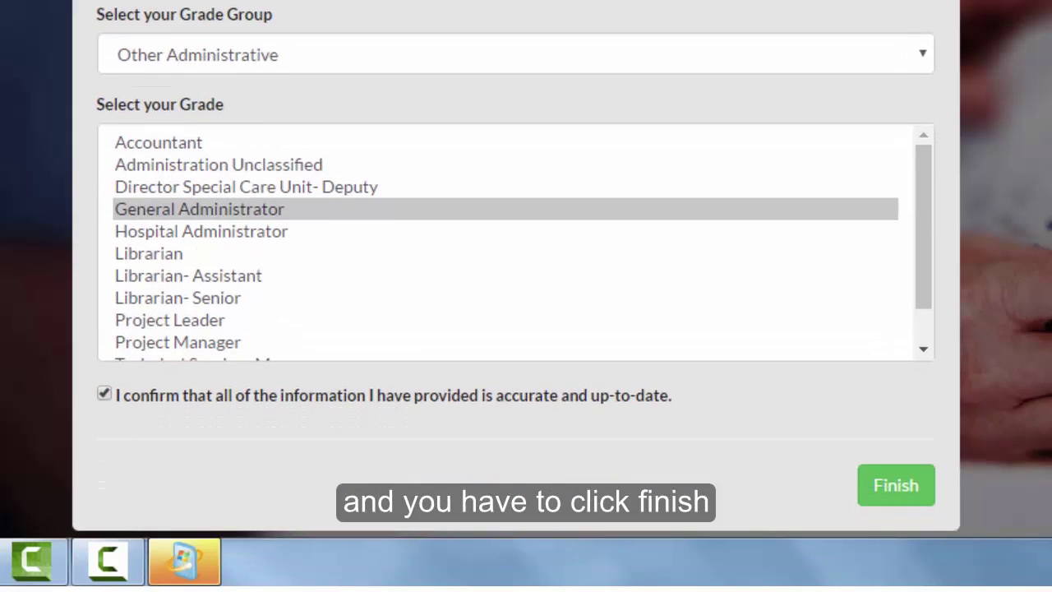
{"action": "left_click", "coordinate": [898, 490]}
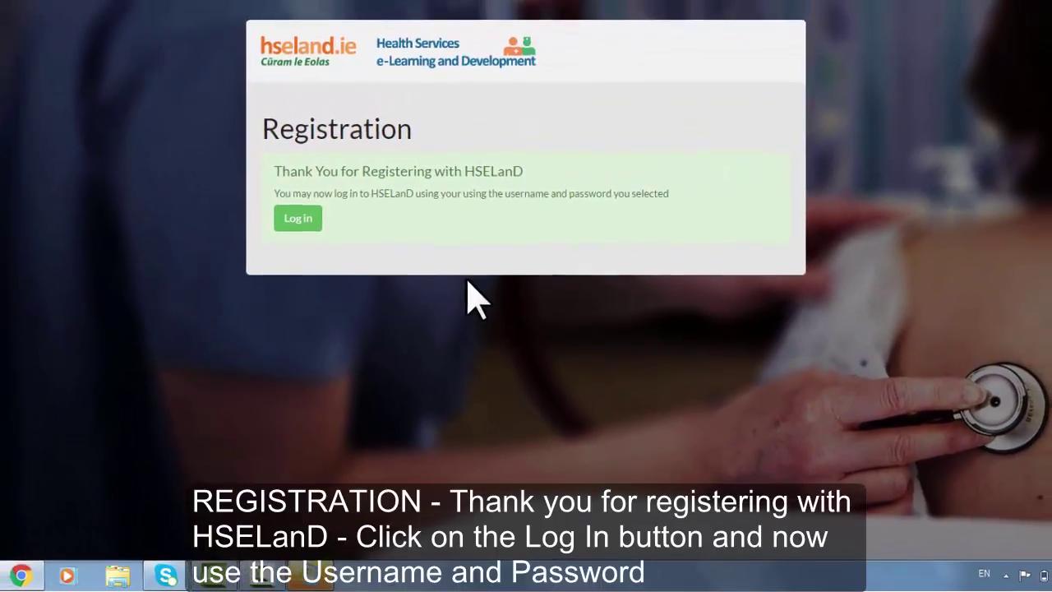
Step: Log in with the new account's username and password
{"action": "left_click", "coordinate": [297, 217]}
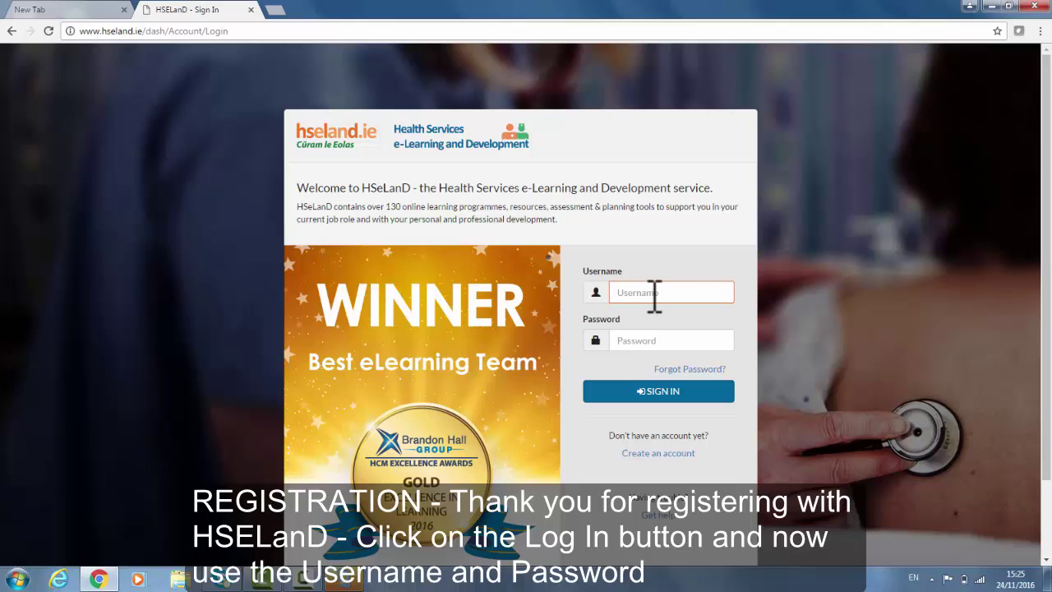
{"action": "key", "text": "Tab"}
{"action": "type", "text": "*****"}
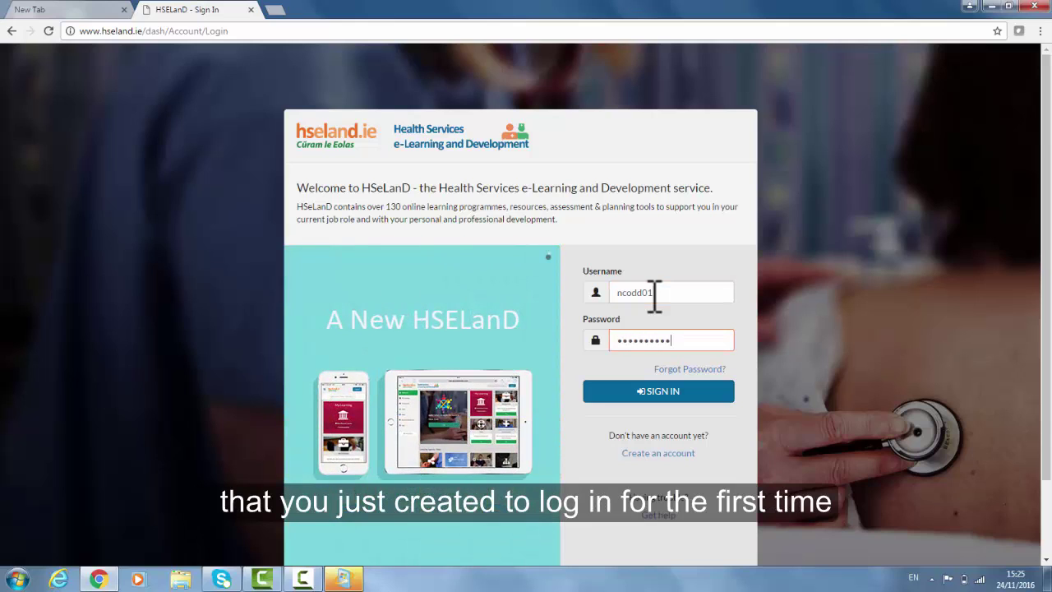
{"action": "key", "text": "Return"}
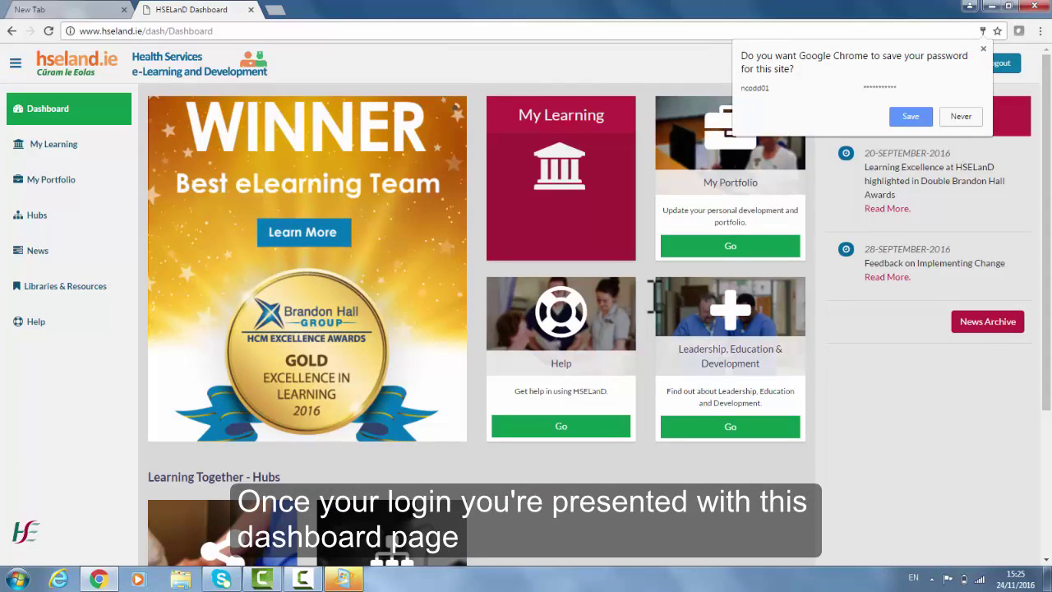
Step: Decline Chrome's offer to save the password and open My Learning
{"action": "left_click", "coordinate": [960, 119]}
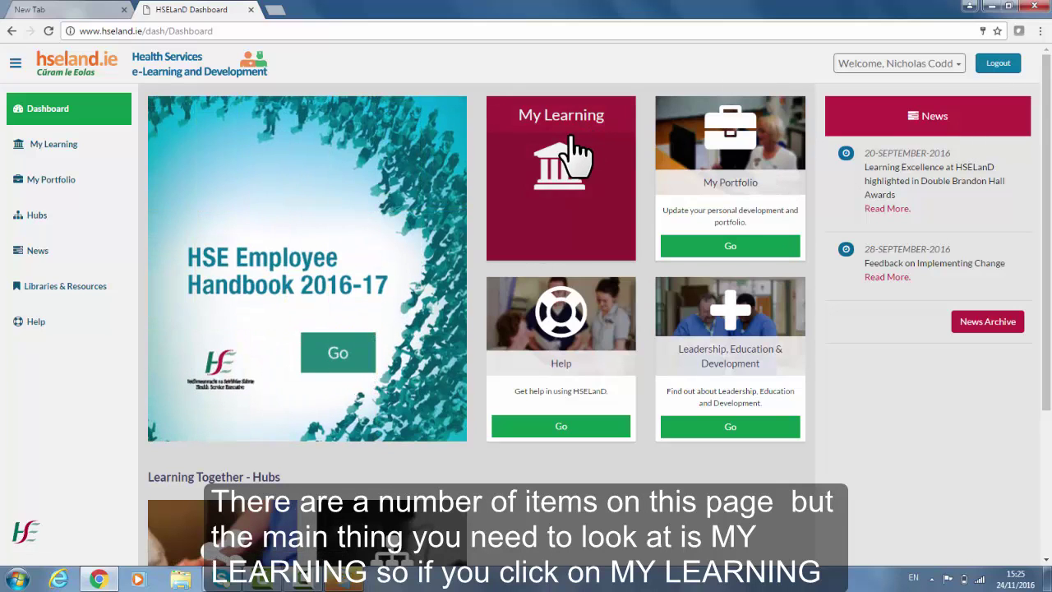
{"action": "left_click", "coordinate": [575, 148]}
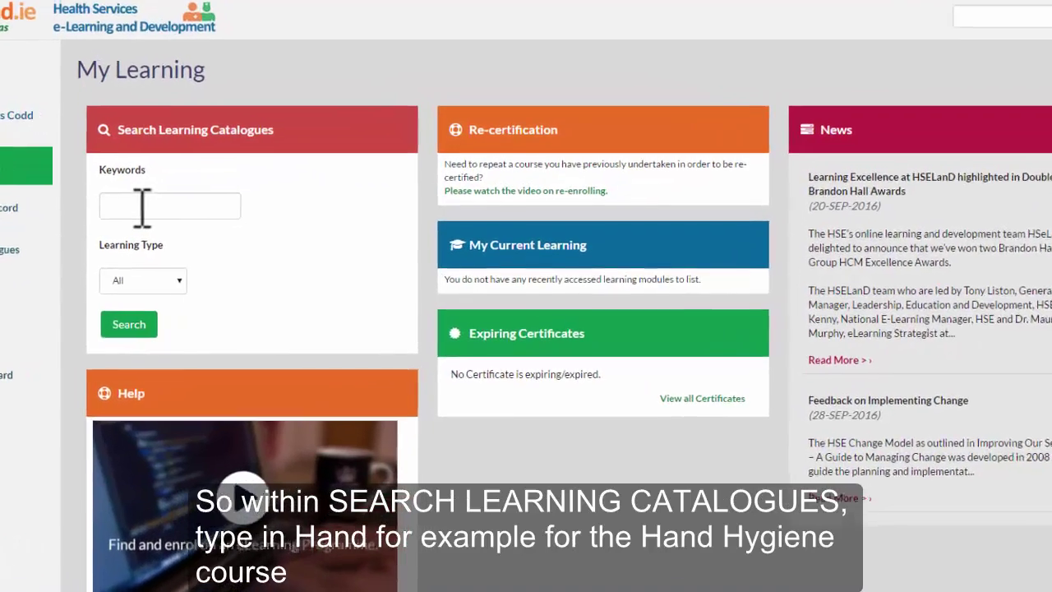
Step: Search the learning catalogues for the keyword 'Hand'
{"action": "left_click", "coordinate": [202, 219]}
{"action": "type", "text": "Hand"}
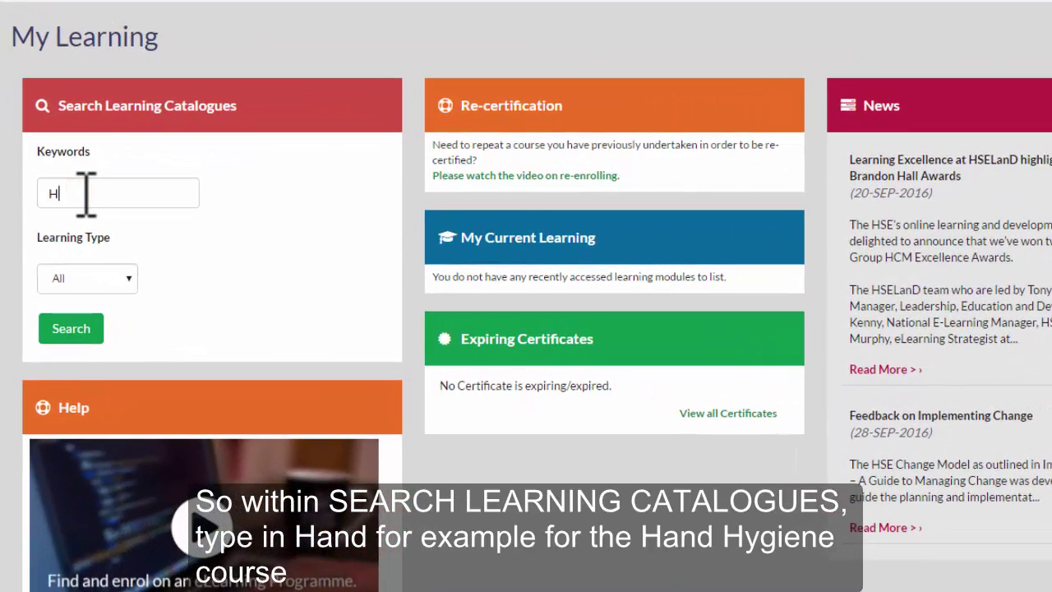
{"action": "left_click", "coordinate": [59, 322]}
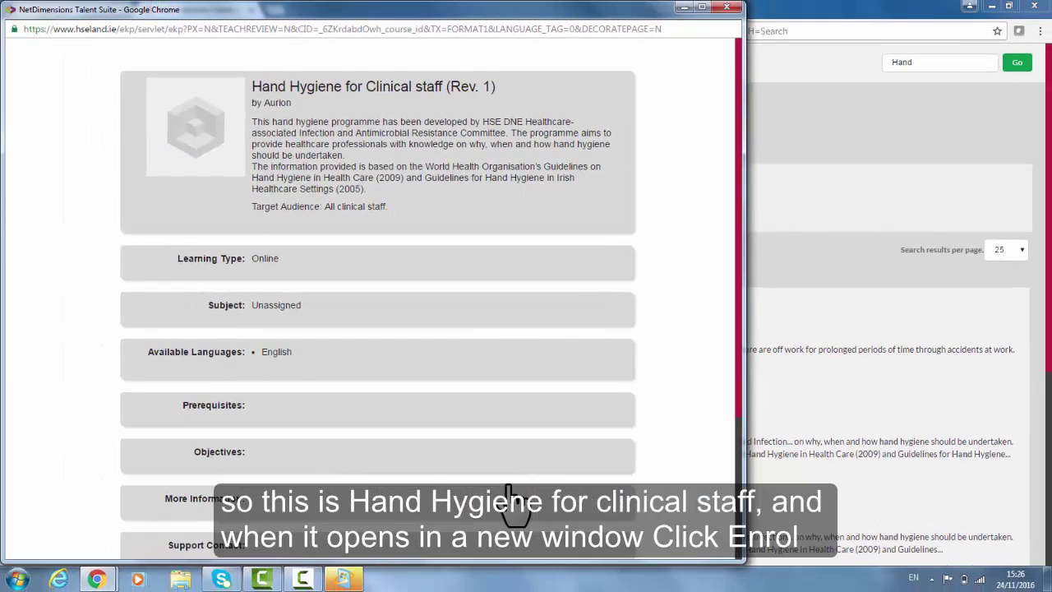
Step: Enrol in Hand Hygiene for Clinical staff, confirm the enrolment, and launch the course
{"action": "scroll", "coordinate": [508, 490], "scroll_direction": "down", "scroll_amount": 3}
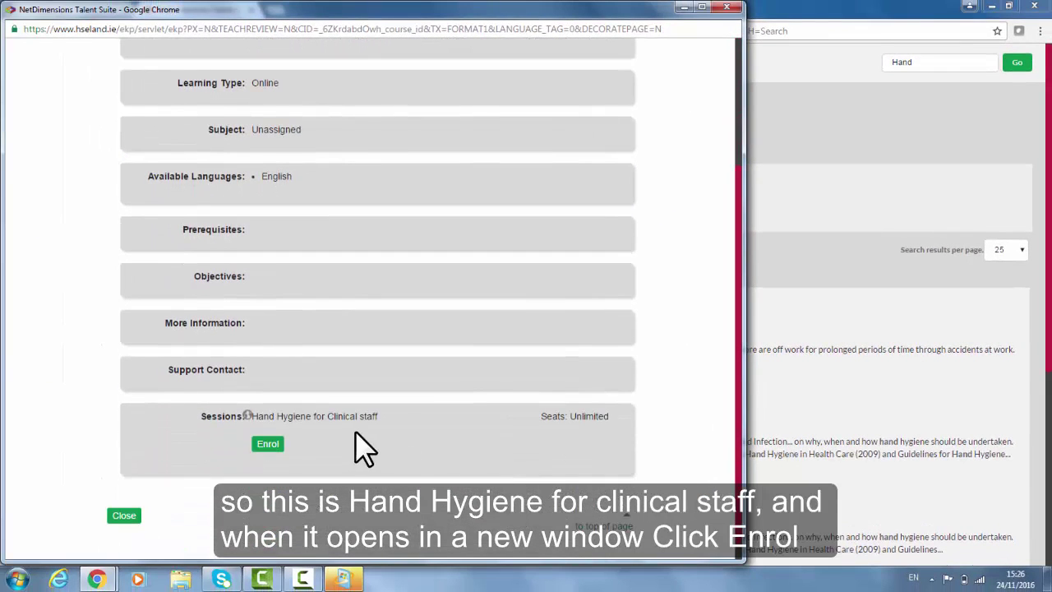
{"action": "left_click", "coordinate": [272, 444]}
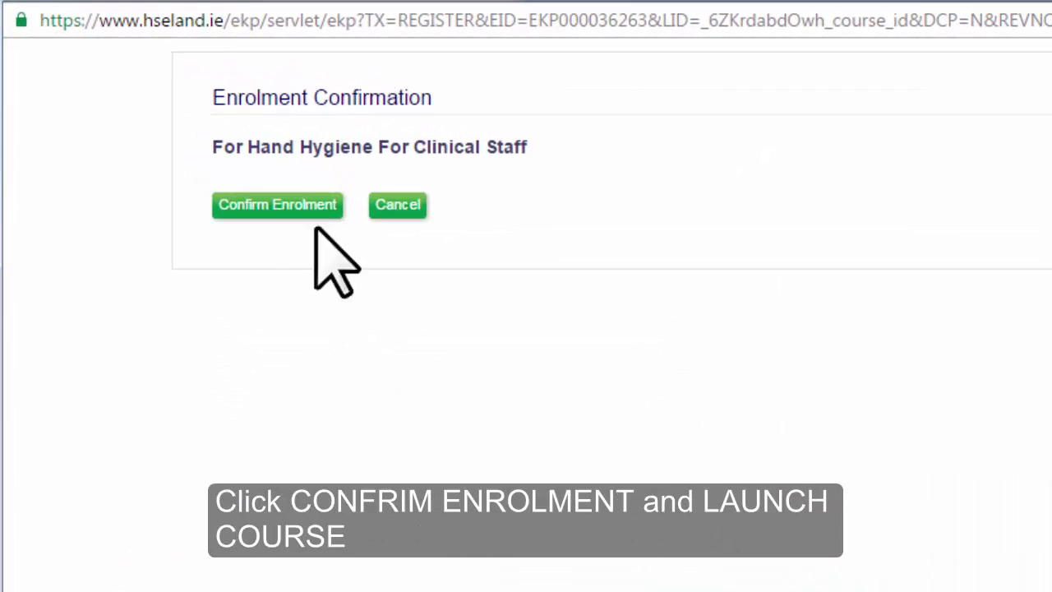
{"action": "left_click", "coordinate": [296, 202]}
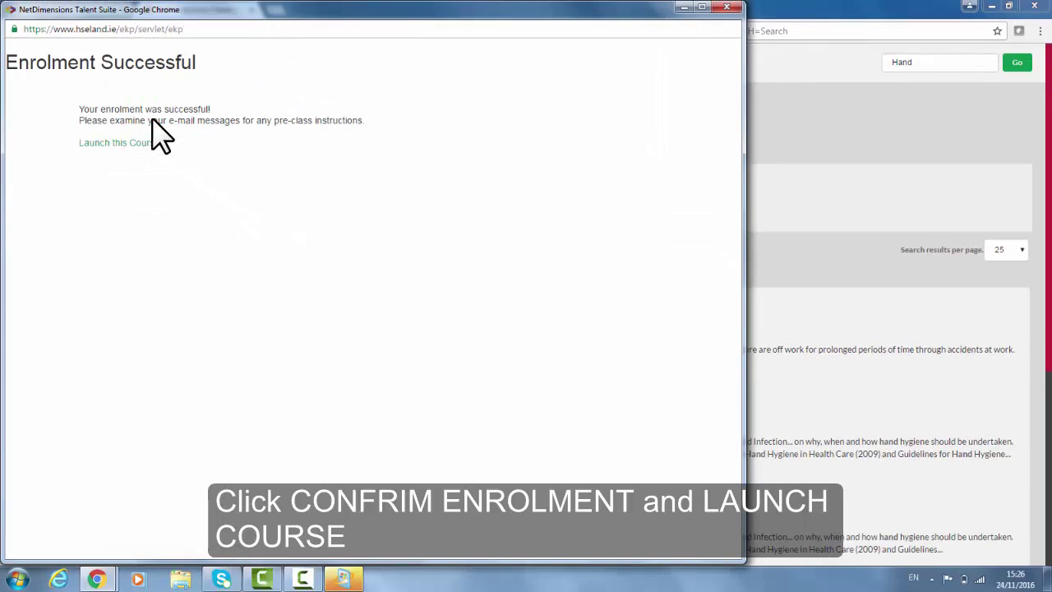
{"action": "left_click", "coordinate": [144, 142]}
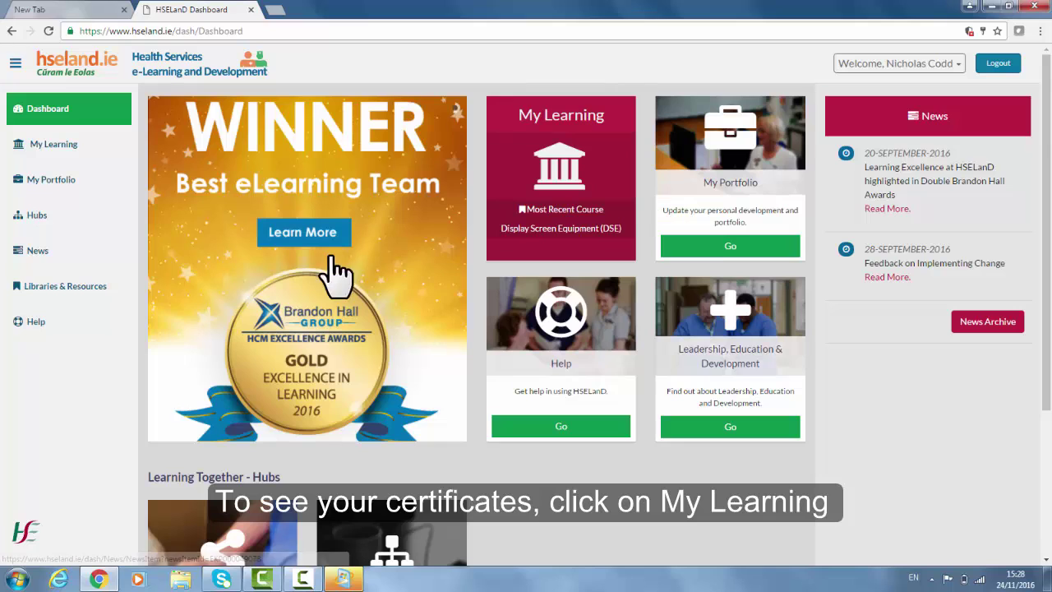
Step: Review the three earned certificates, including Manual Handling Awareness Programme - HSE, then log out of HSELanD
{"action": "left_click", "coordinate": [68, 155]}
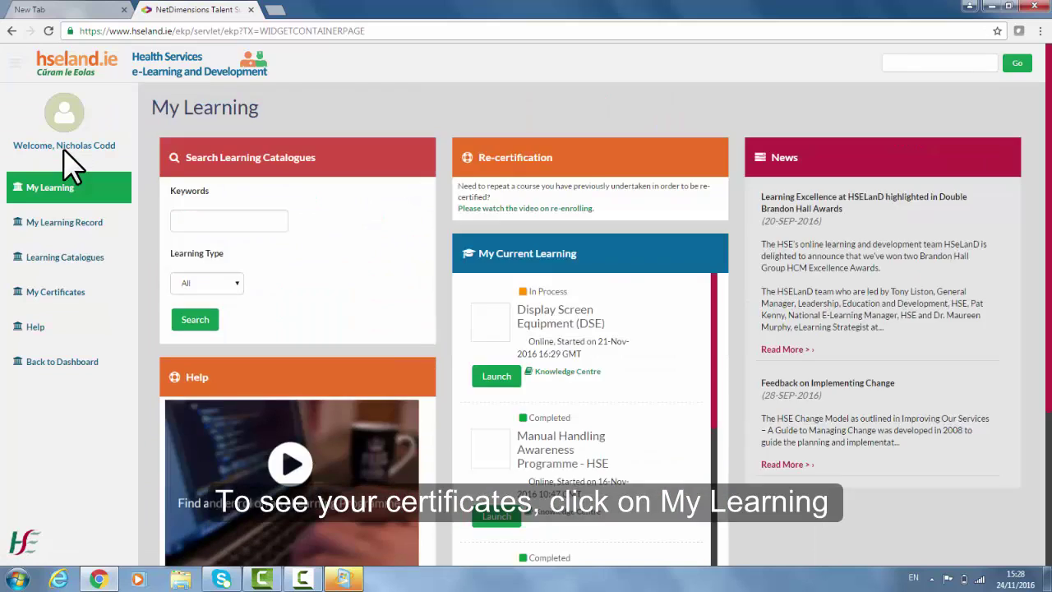
{"action": "left_click", "coordinate": [55, 290]}
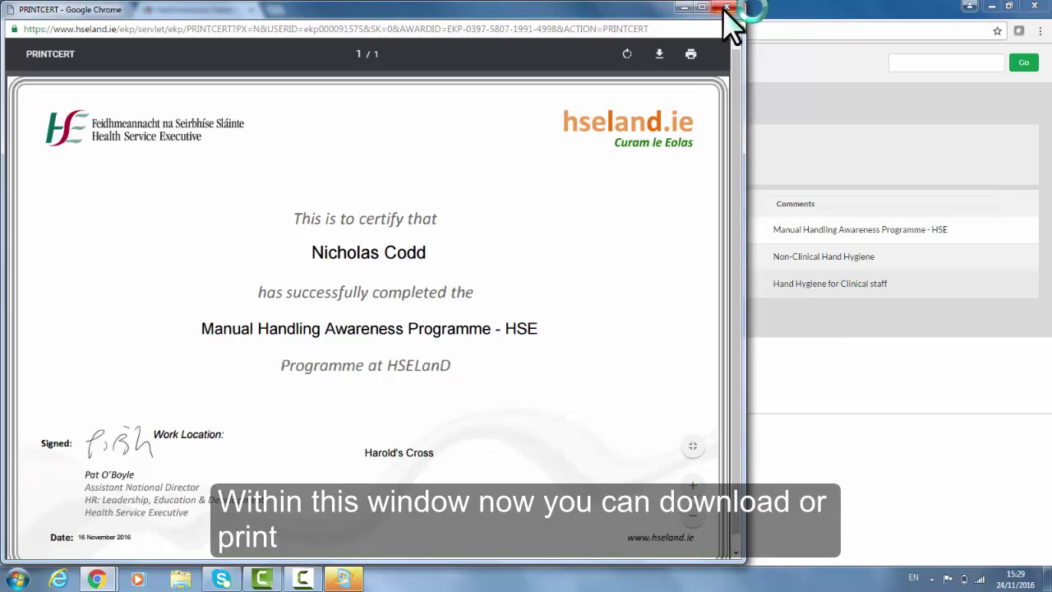
{"action": "left_click", "coordinate": [727, 7]}
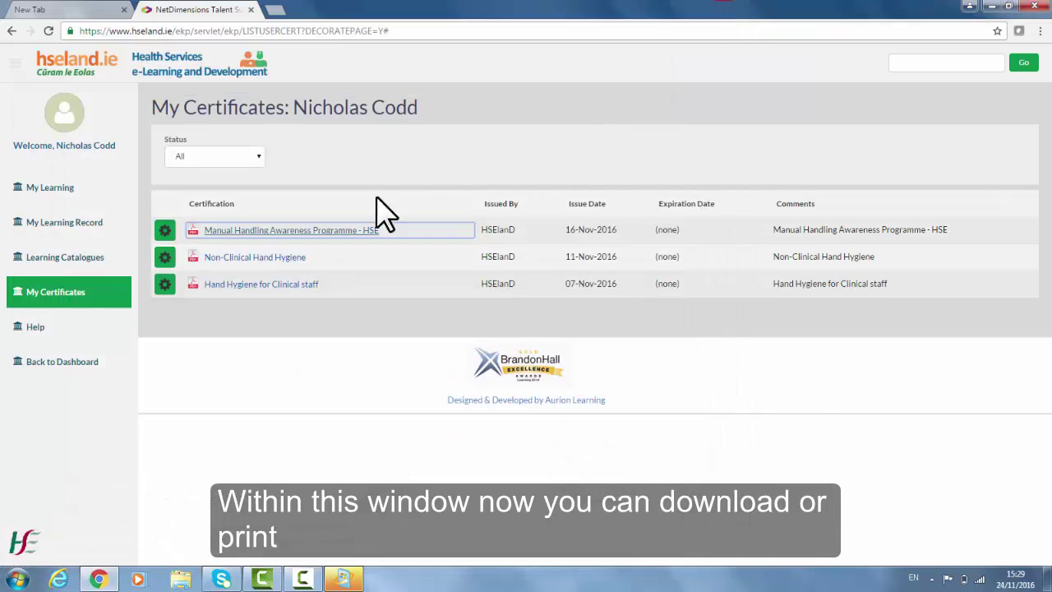
{"action": "left_click", "coordinate": [59, 363]}
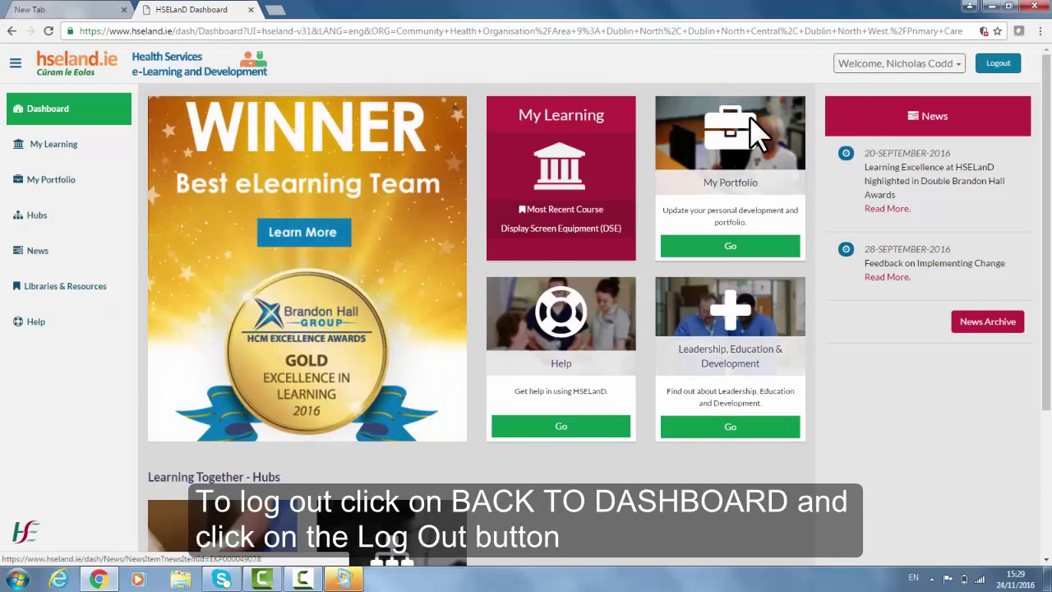
{"action": "left_click", "coordinate": [1007, 61]}
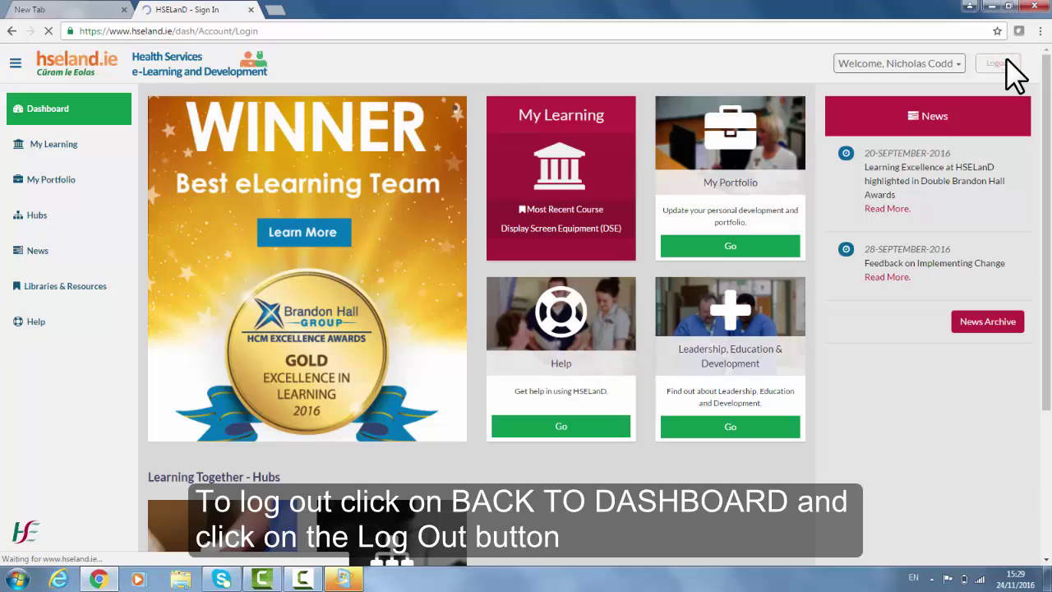